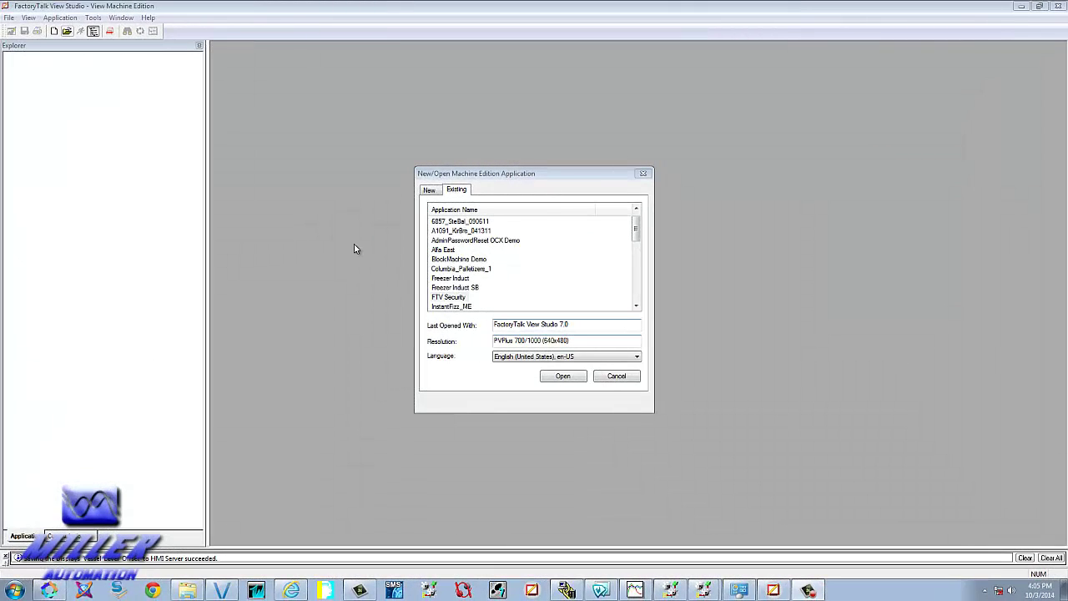
Open the existing FTV Security application from the Existing tab list.
click(458, 297)
click(563, 376)
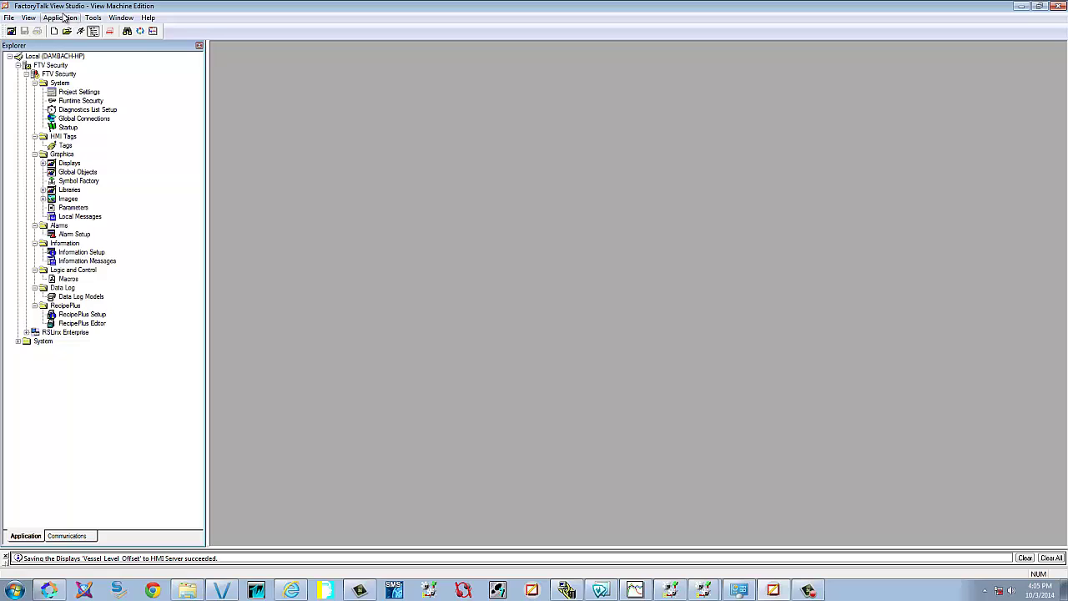
click(63, 75)
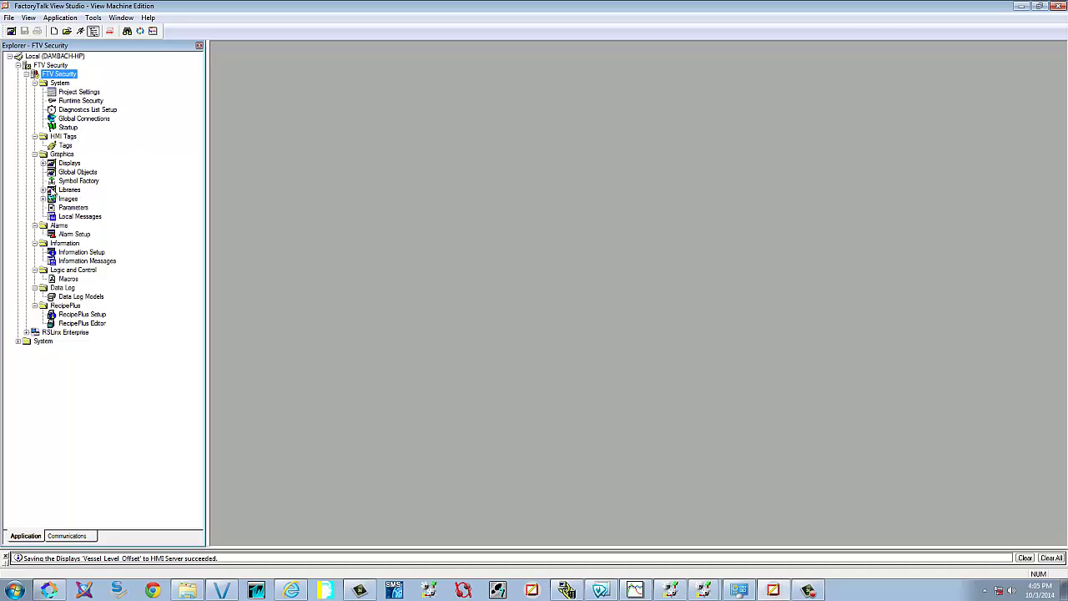
double_click(44, 191)
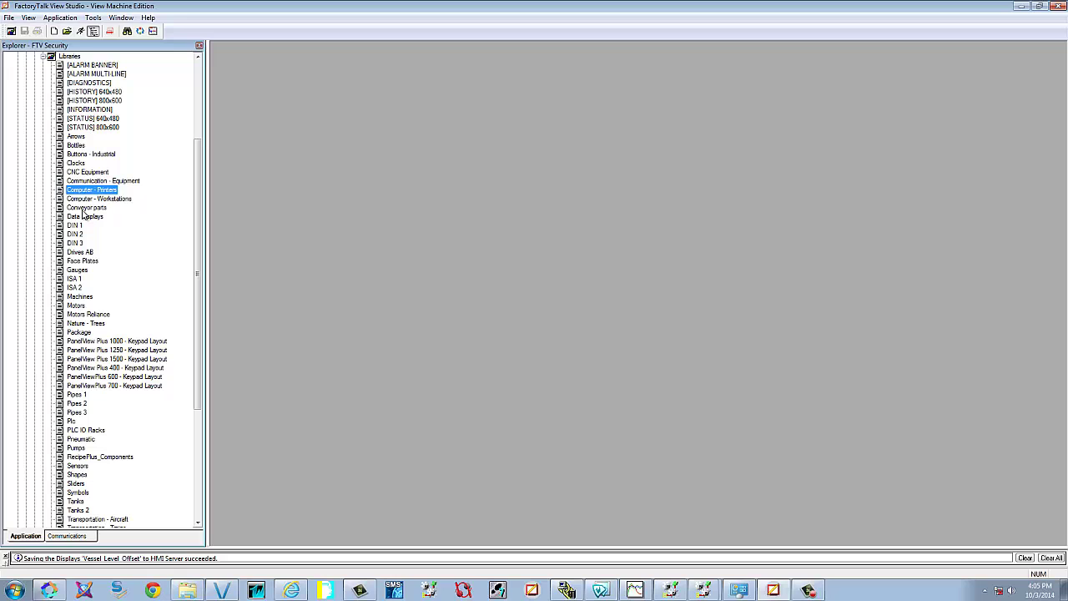
click(43, 57)
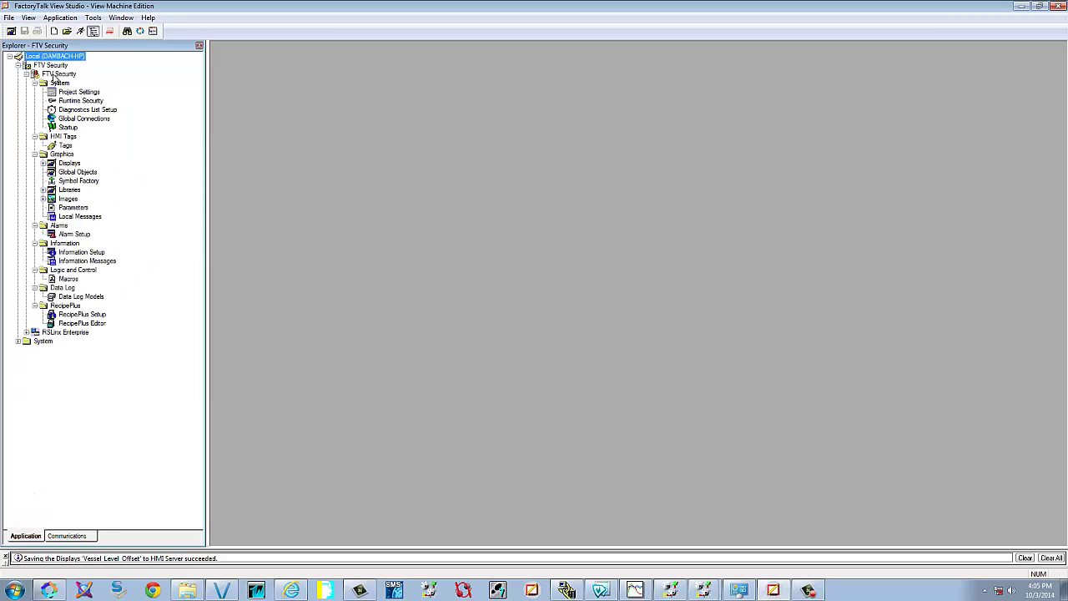
double_click(50, 164)
click(74, 198)
double_click(74, 198)
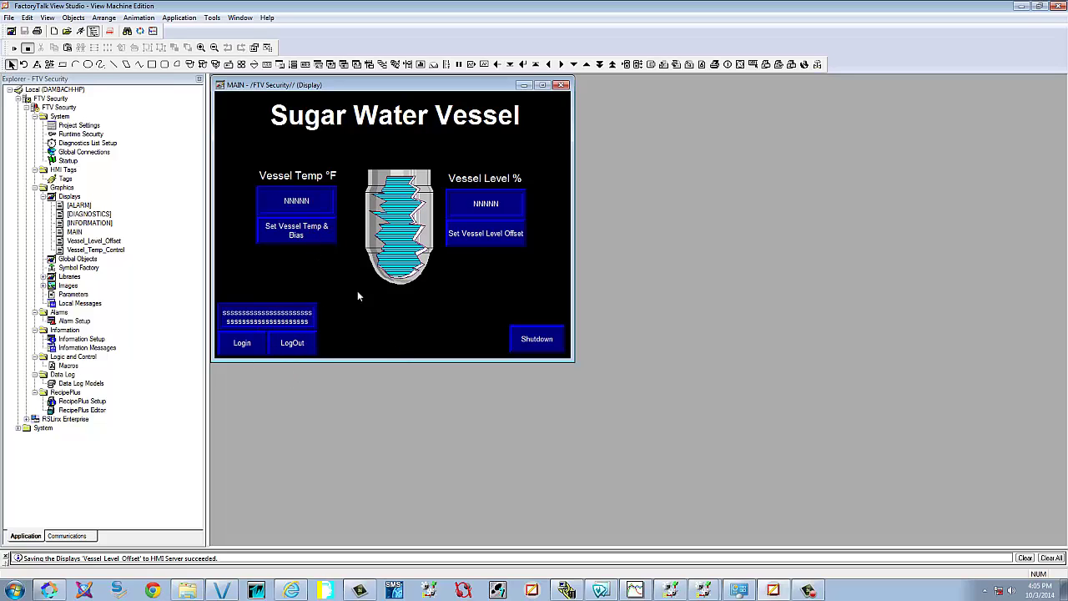
click(315, 224)
click(498, 240)
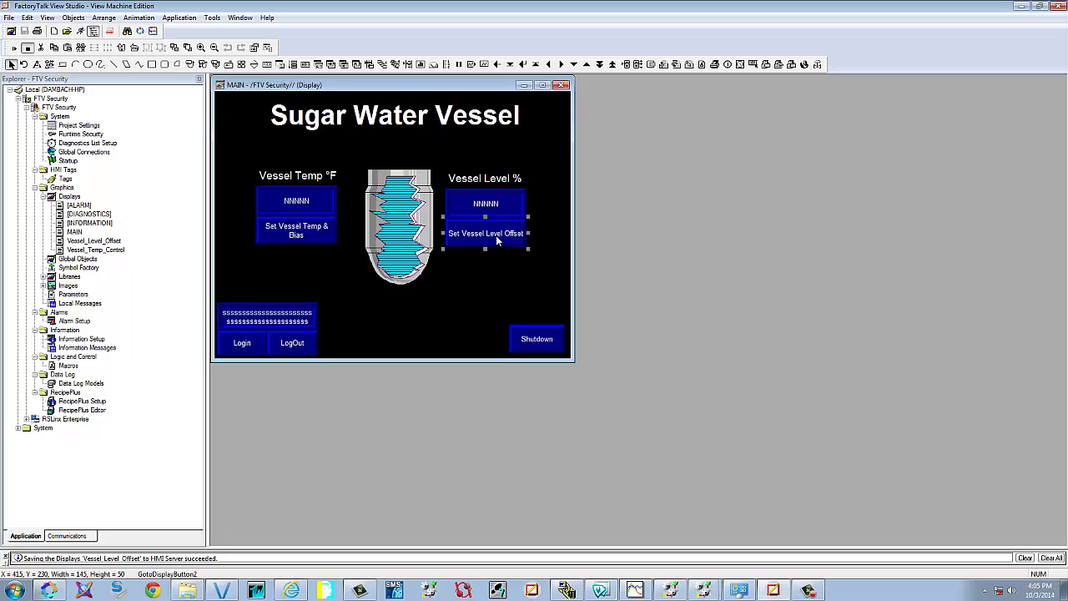
click(332, 240)
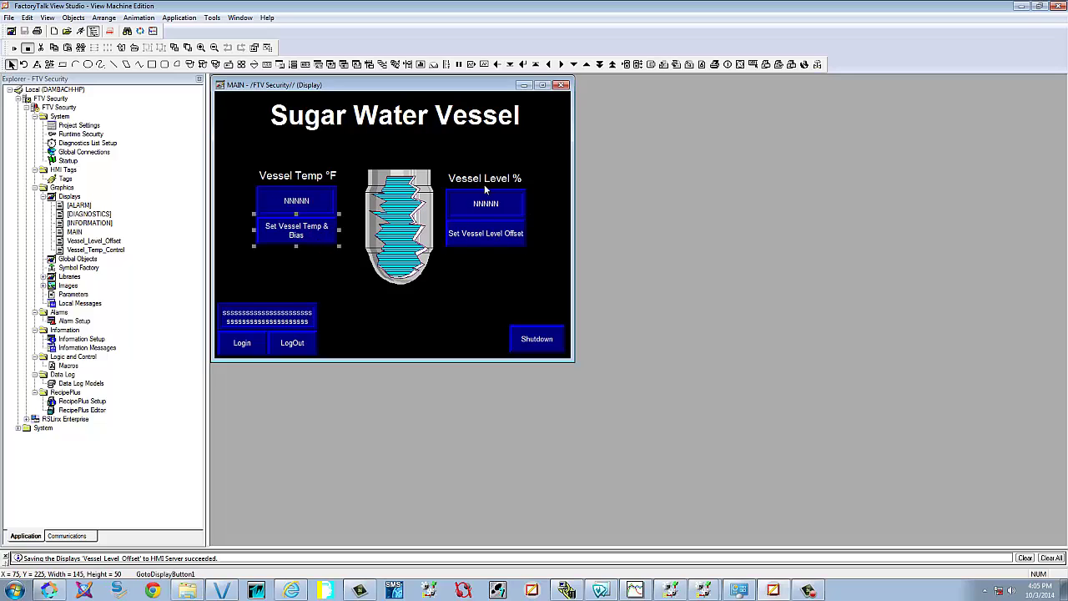
click(561, 86)
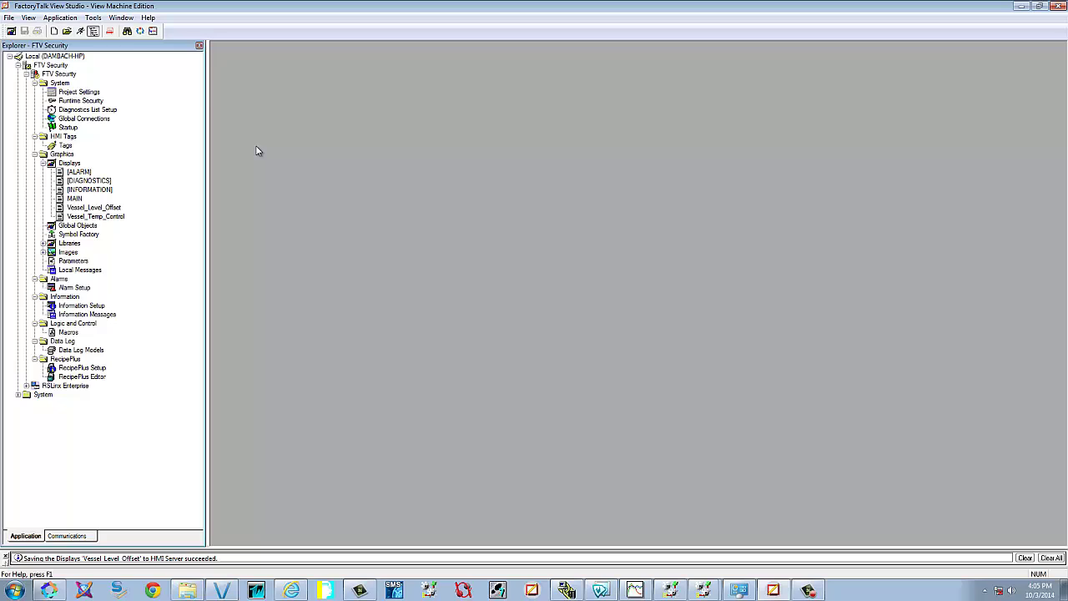
Start a Create Runtime Application for FTV Security and list the available runtime versions.
click(68, 17)
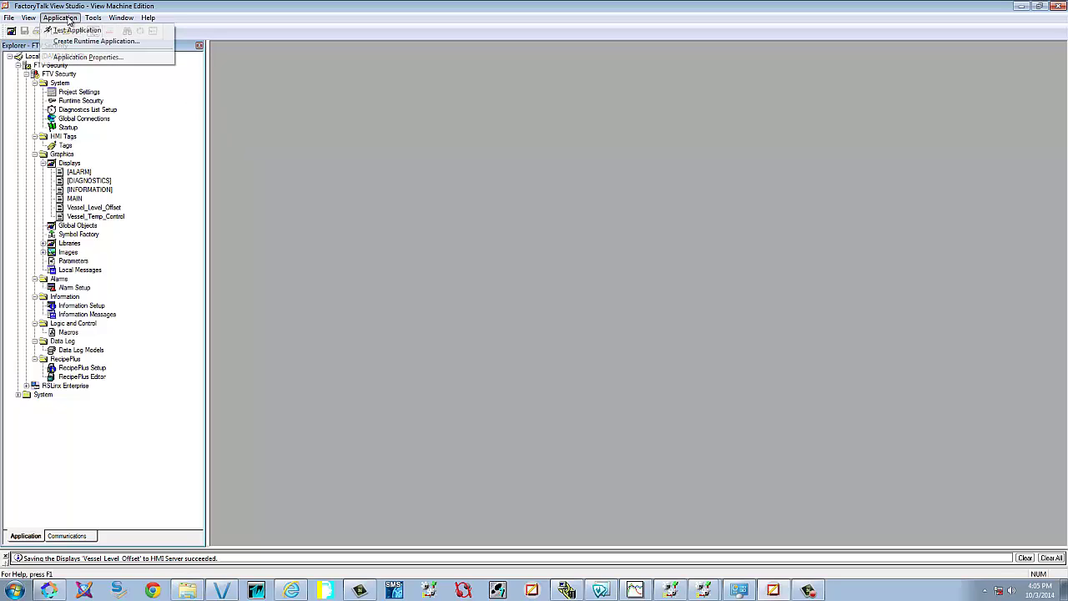
click(111, 46)
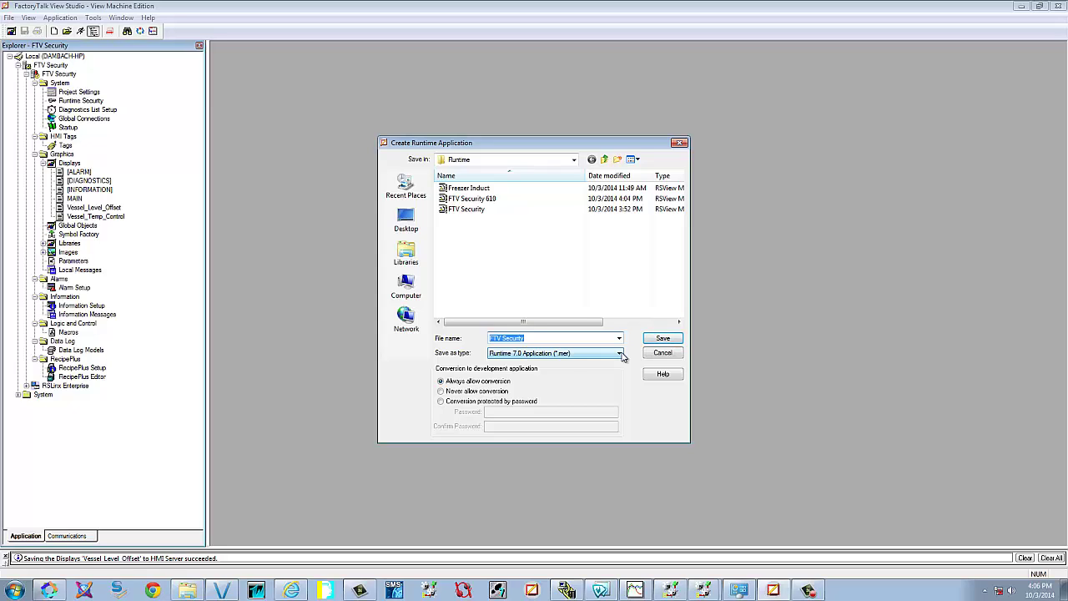
click(620, 353)
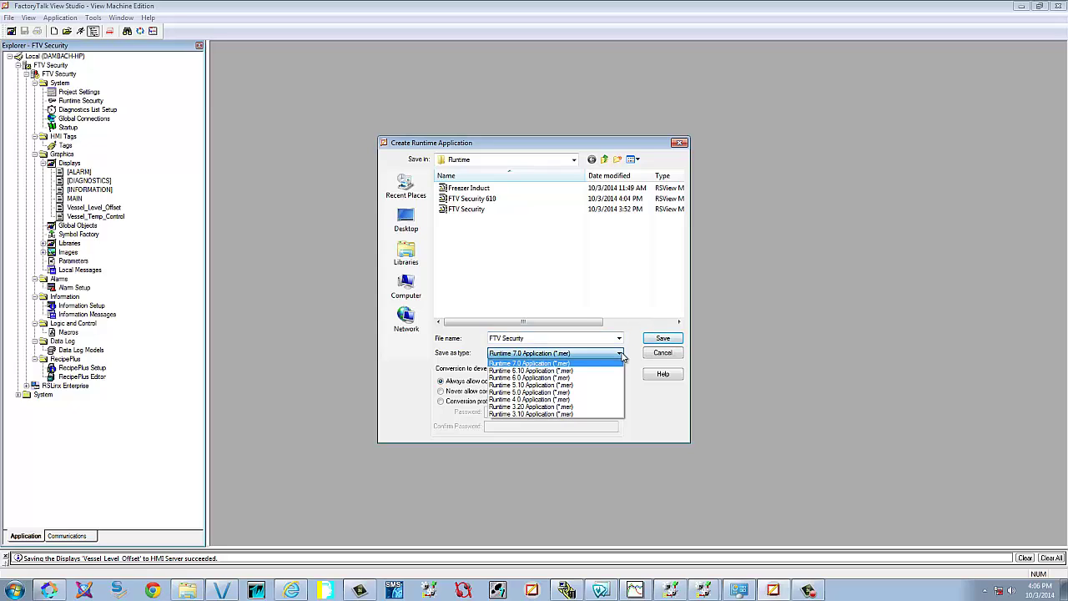
Build FTV Security.mer in Runtime 5.10 format, overwriting the existing file.
click(532, 385)
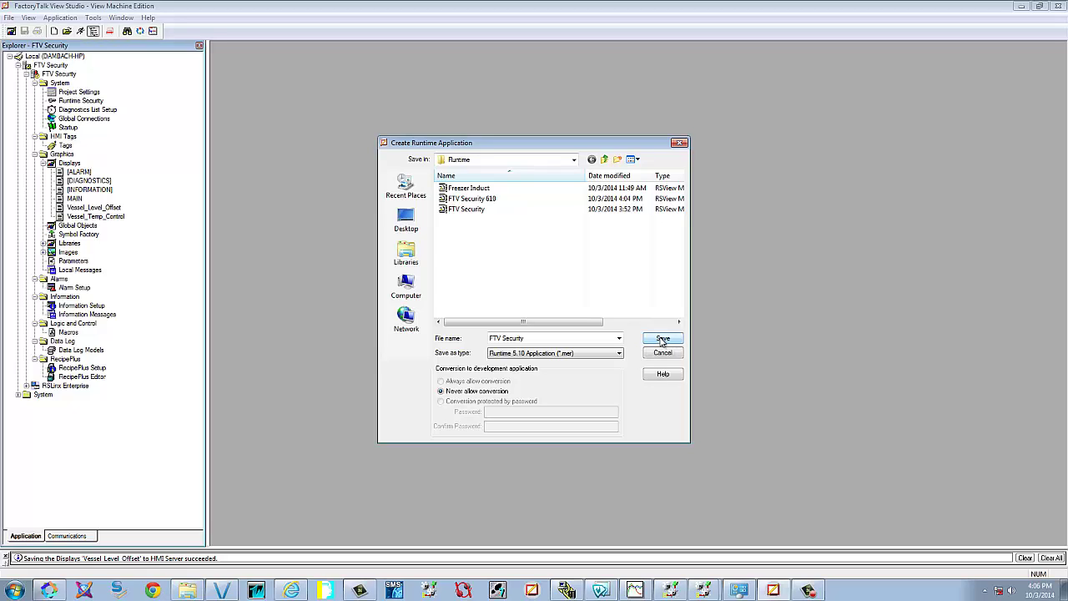
click(510, 354)
click(661, 340)
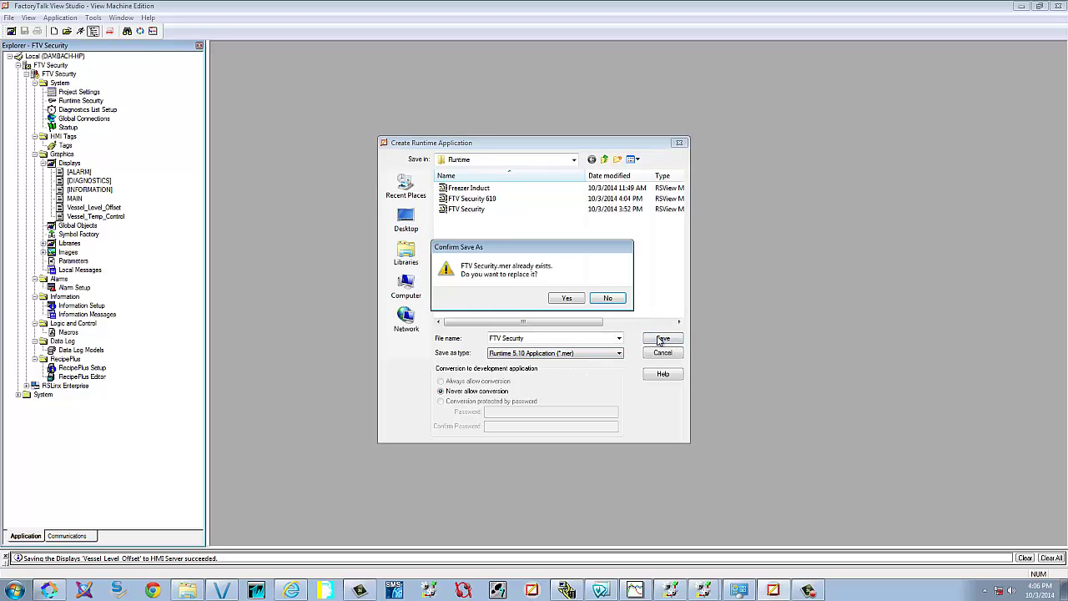
click(566, 298)
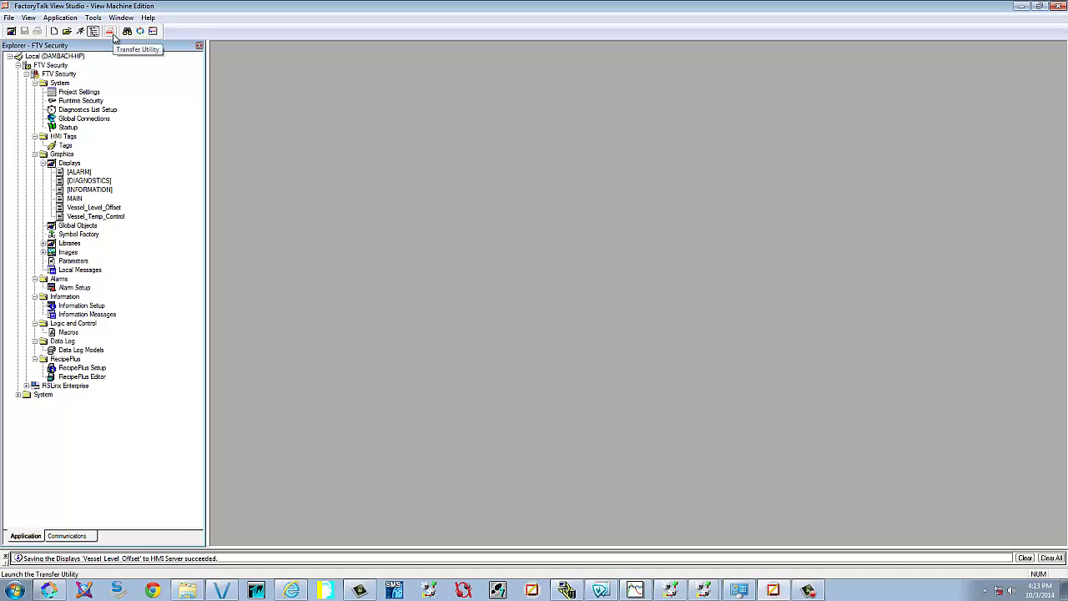
Open the Transfer Utility and switch to its Download tab.
click(113, 34)
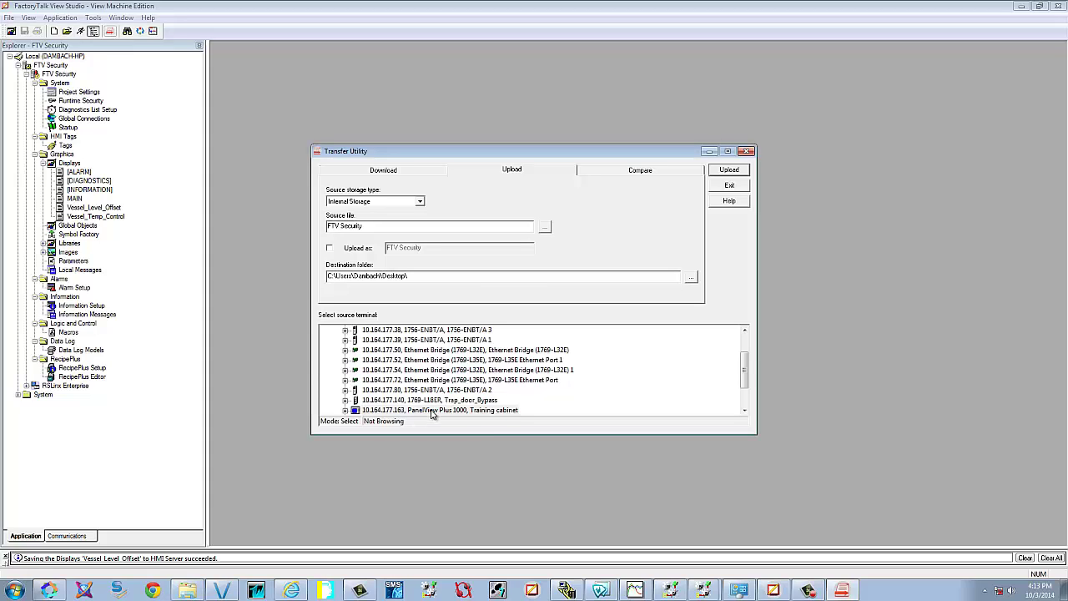
click(433, 411)
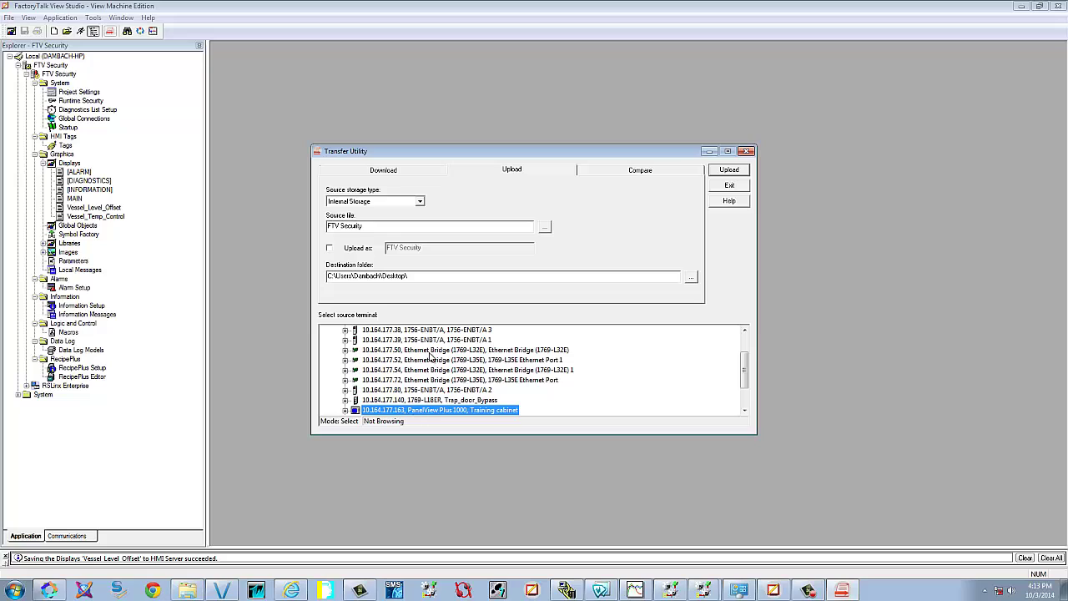
click(545, 228)
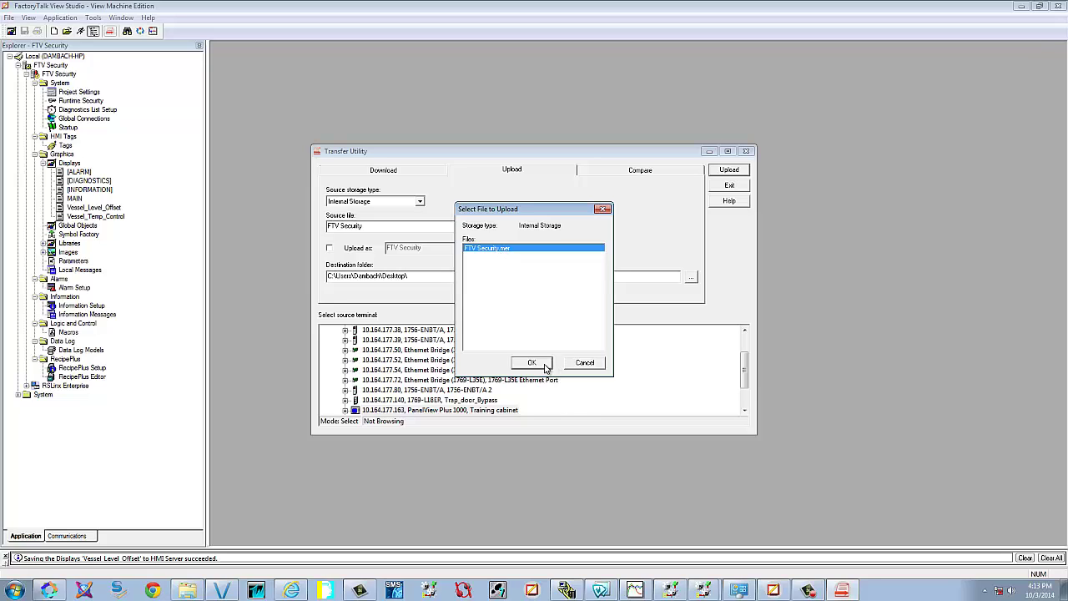
click(575, 363)
click(405, 172)
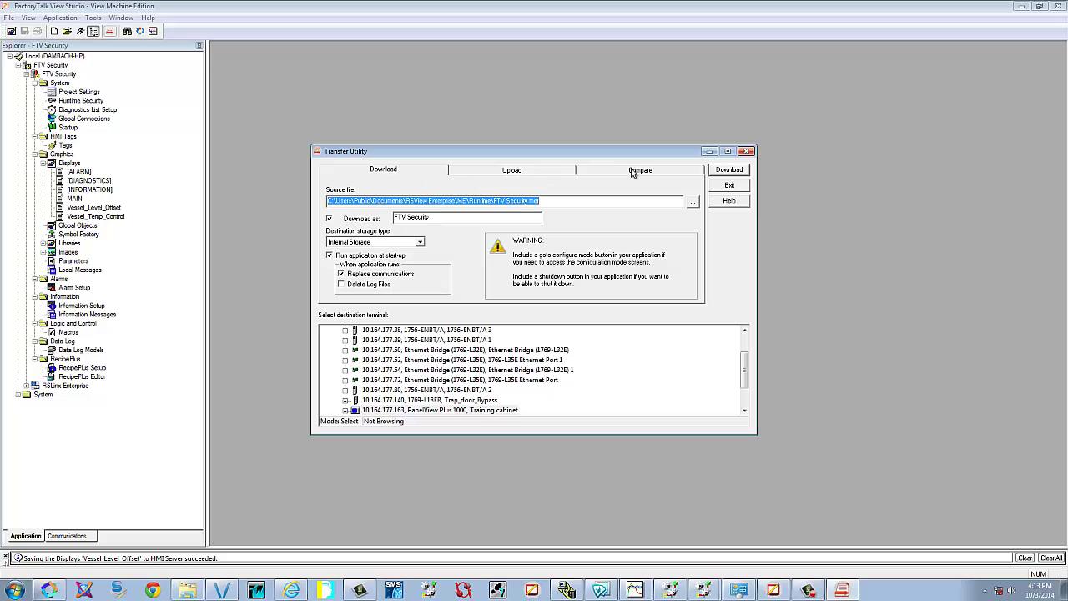
click(420, 171)
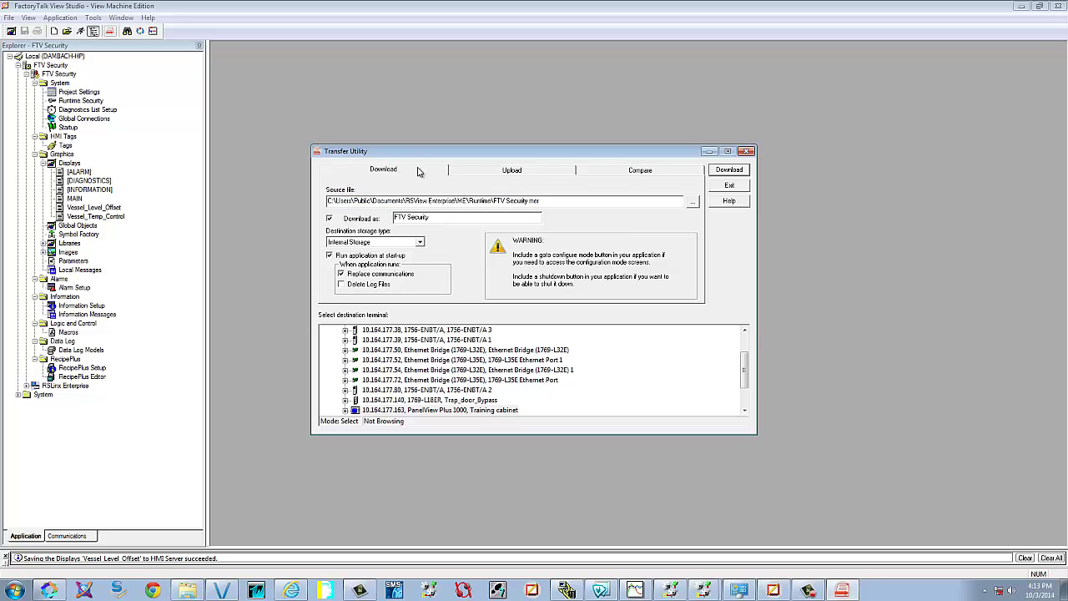
Download FTV Security.mer to the PanelView Plus 1000 Training cabinet terminal, overwriting its copy.
click(692, 205)
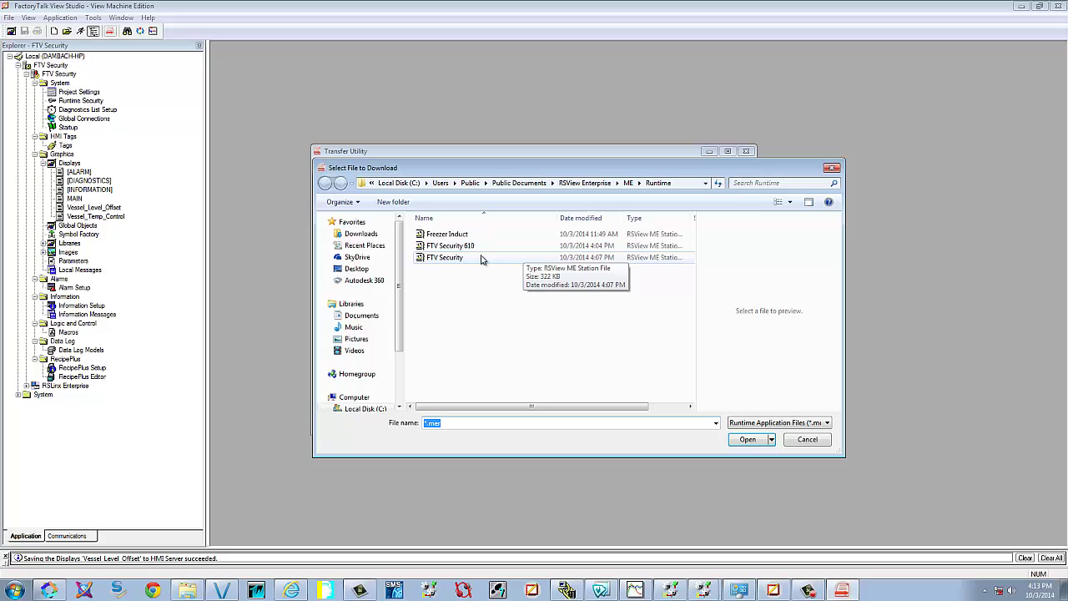
click(453, 261)
click(748, 439)
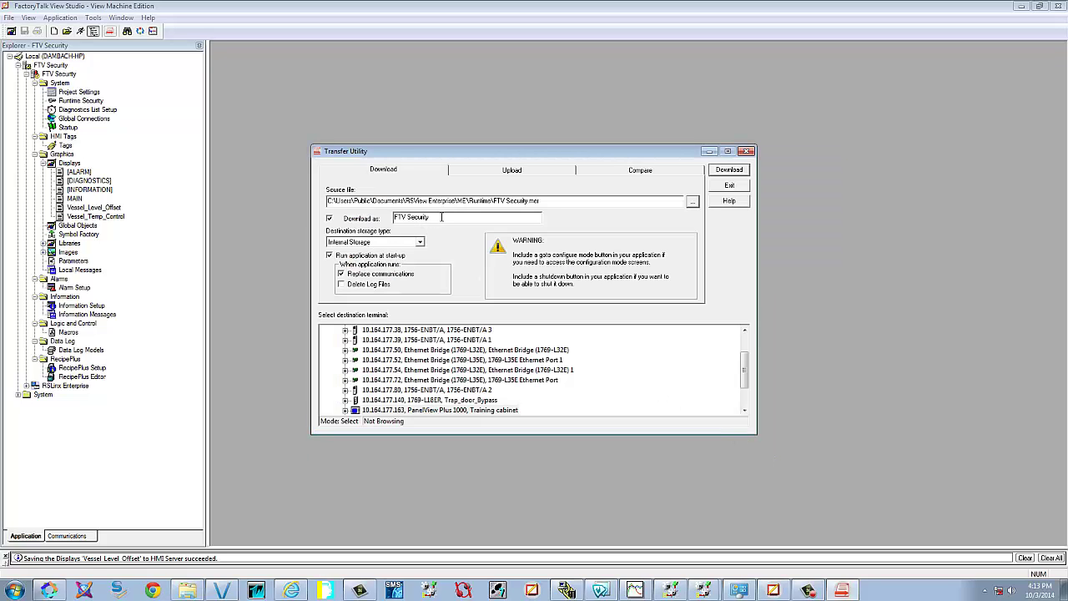
click(408, 410)
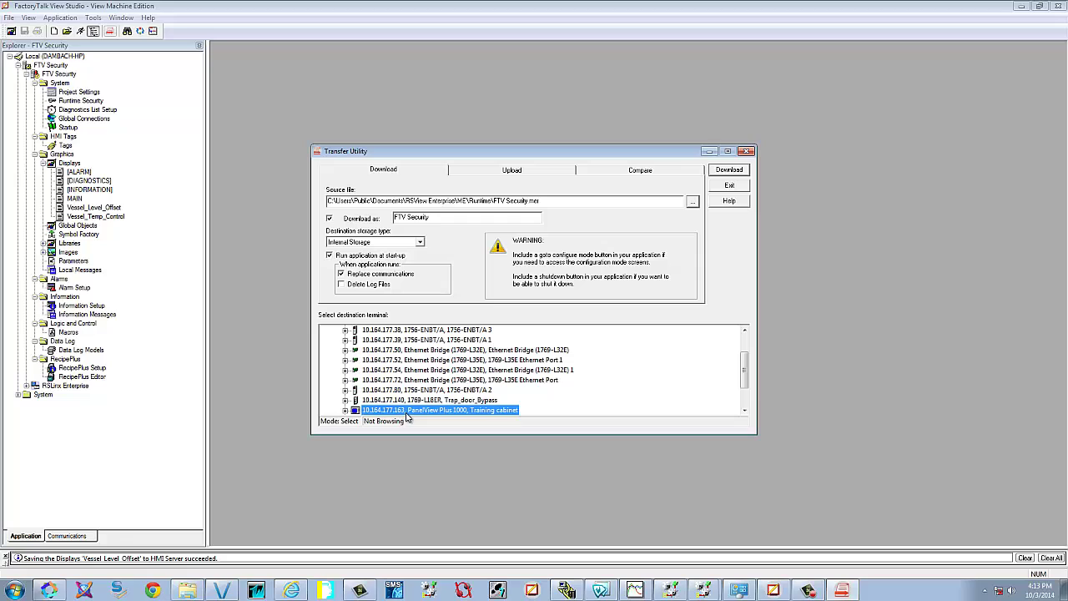
click(736, 171)
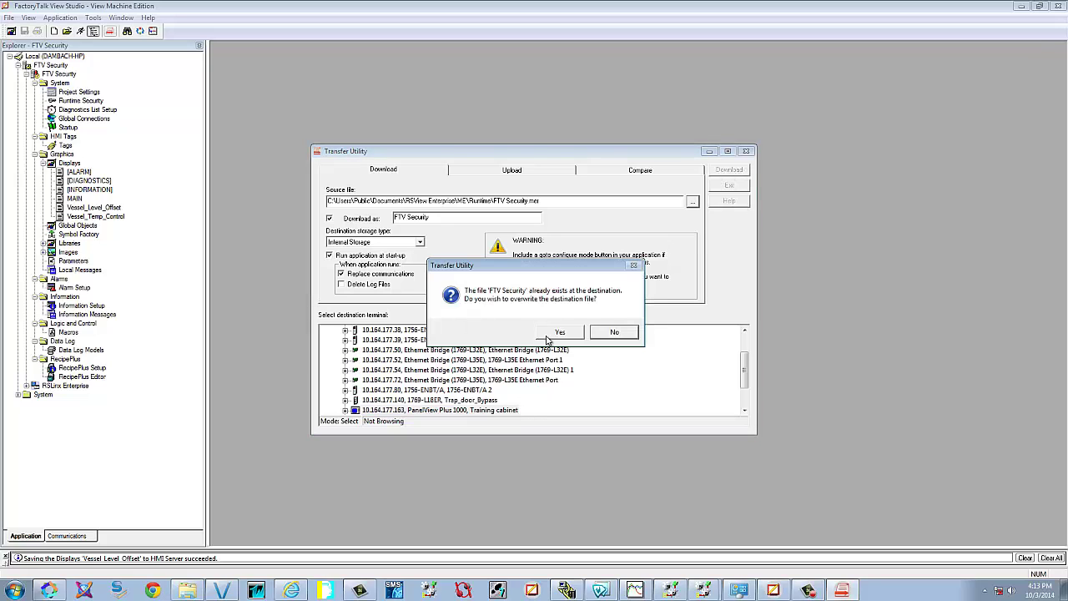
click(559, 333)
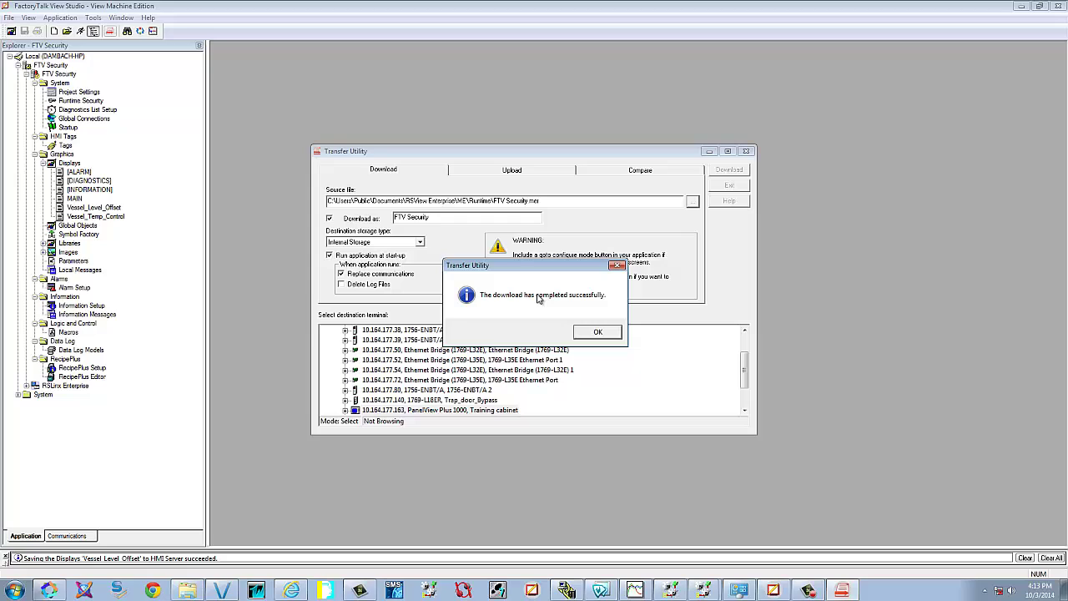
click(599, 333)
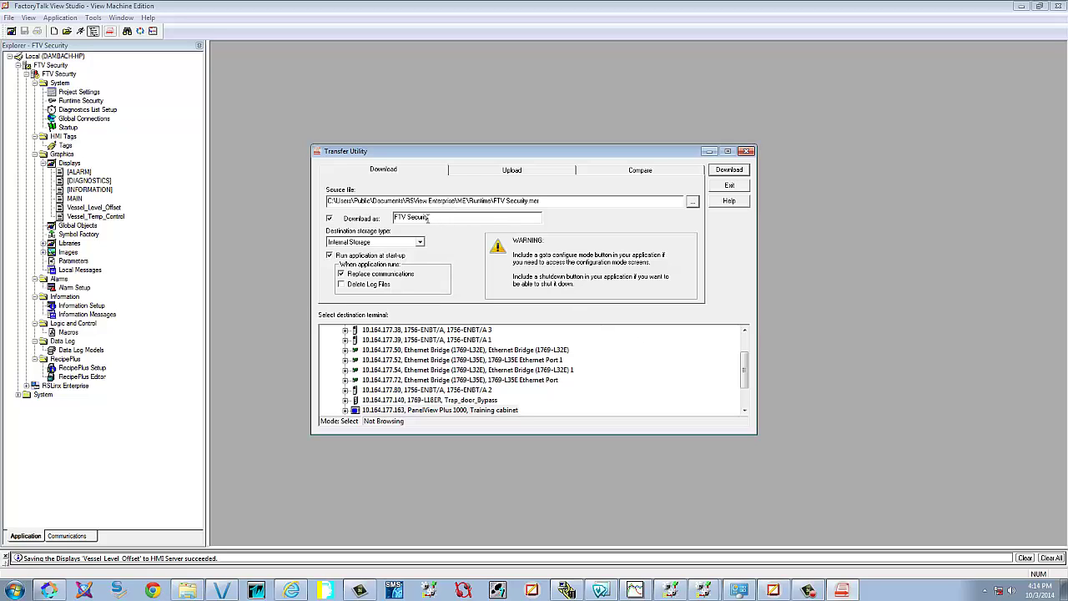
Choose FTV Security.mer on the terminal as the file to upload.
click(483, 171)
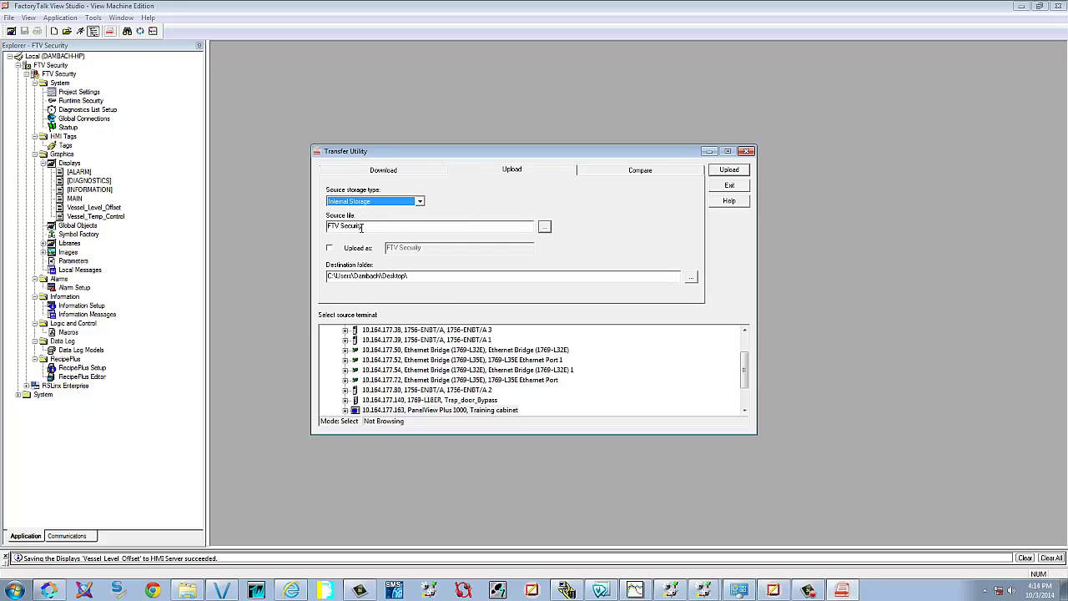
click(544, 226)
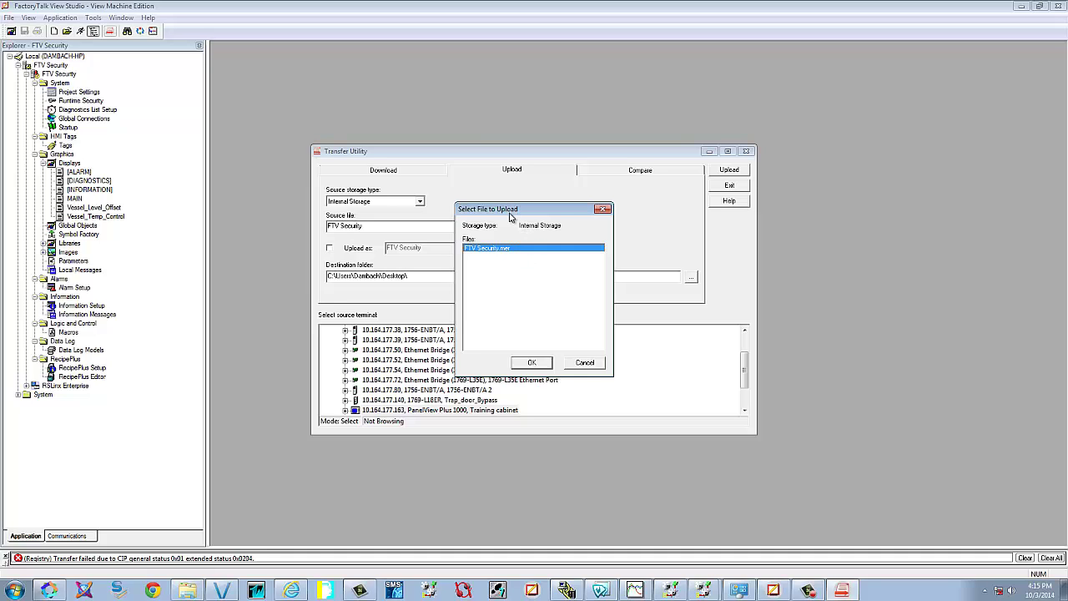
drag(511, 213, 615, 185)
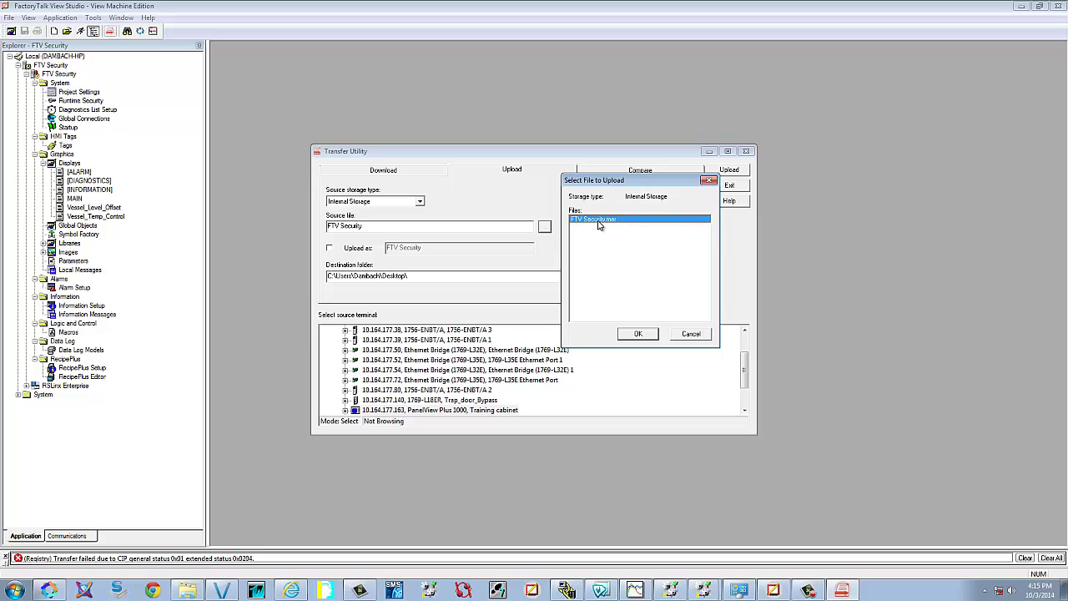
click(644, 336)
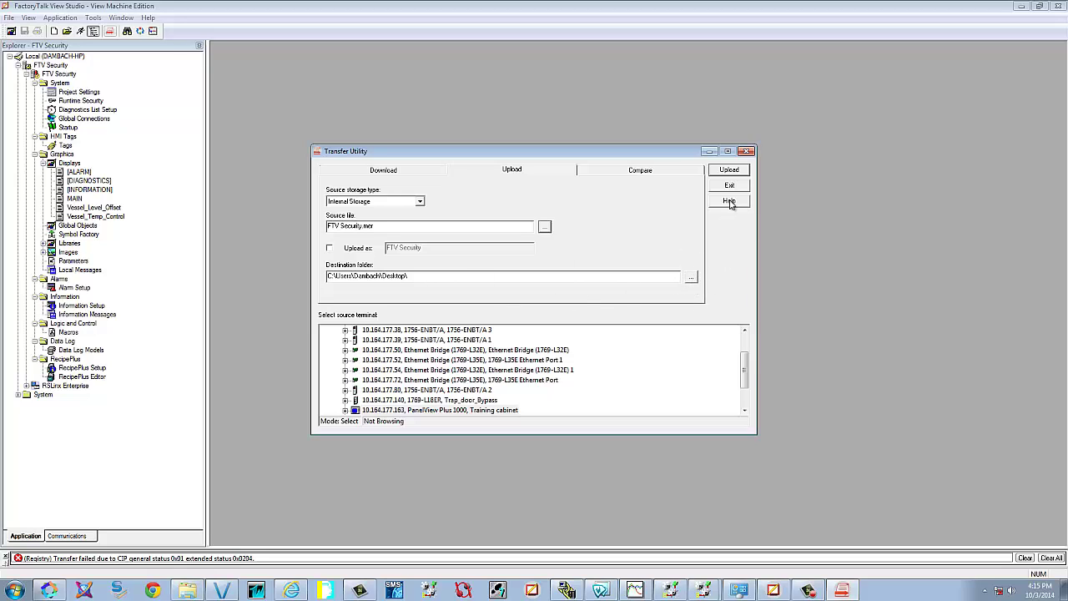
Upload it over the Desktop copy, then close the Transfer Utility and minimize Studio.
click(737, 171)
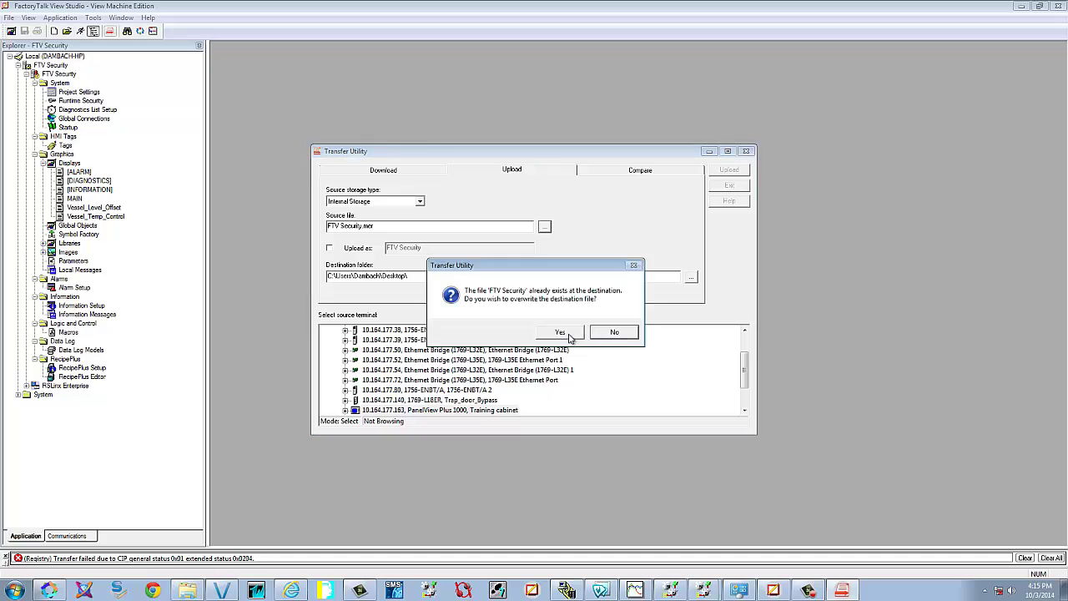
click(555, 334)
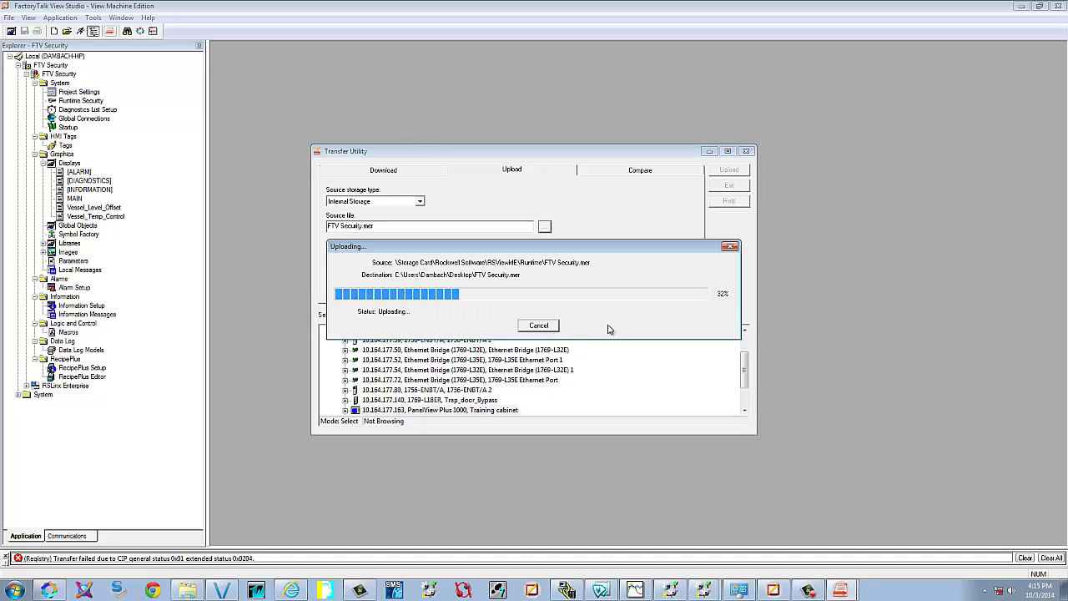
key(Return)
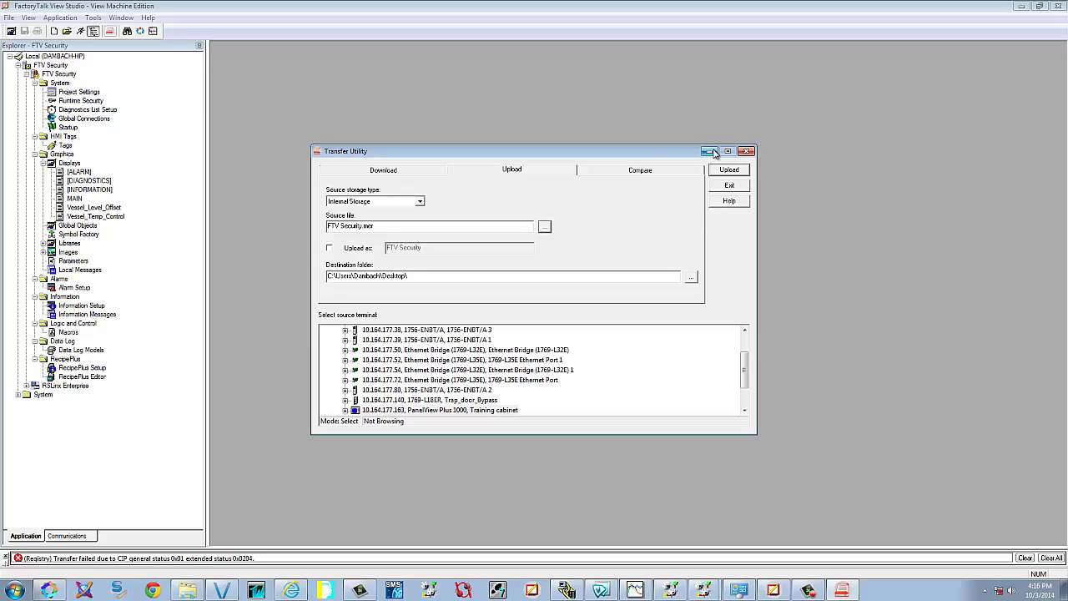
click(746, 151)
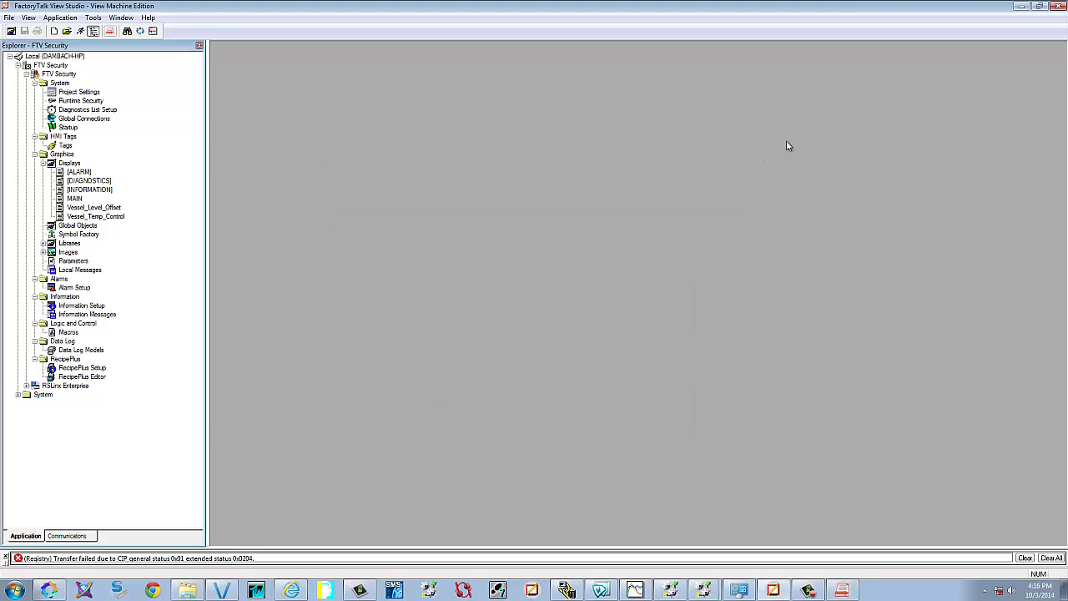
click(1020, 6)
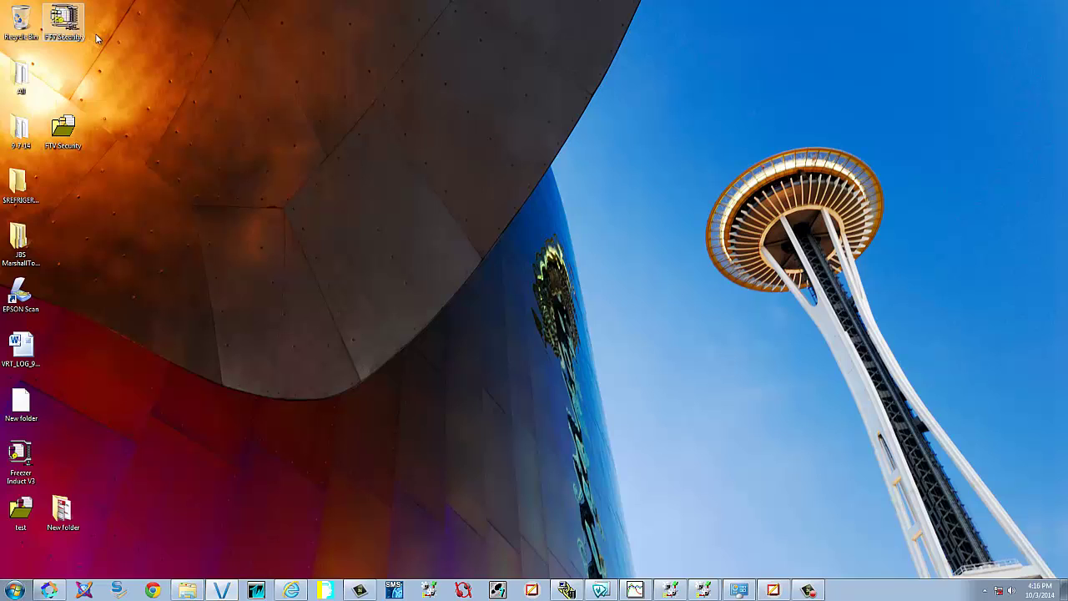
Delete the FTV Security folder from the desktop and restore Studio from the taskbar.
drag(63, 21, 404, 235)
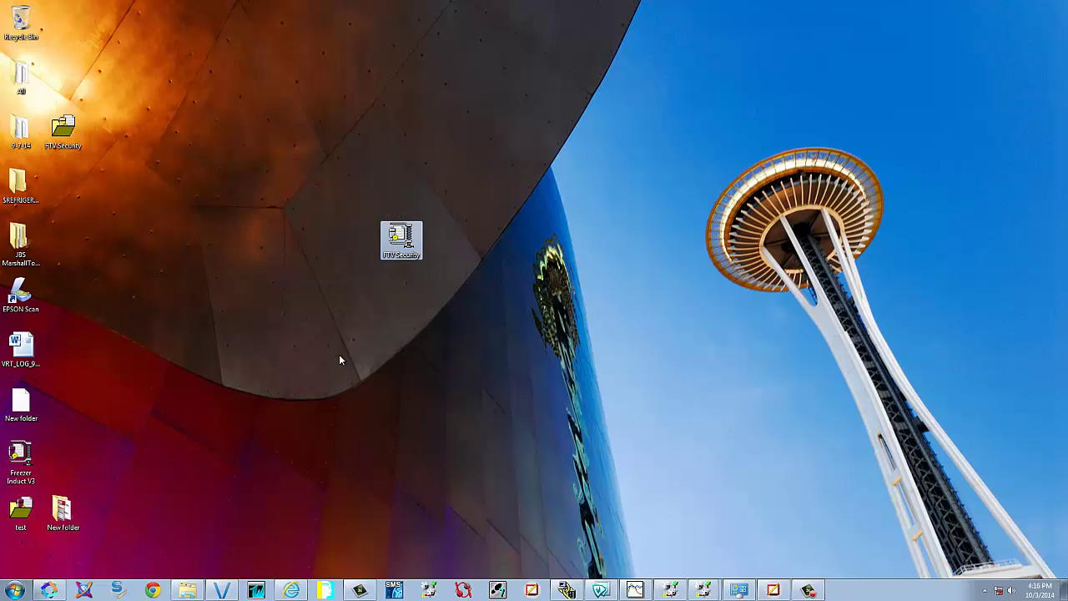
drag(409, 244, 71, 30)
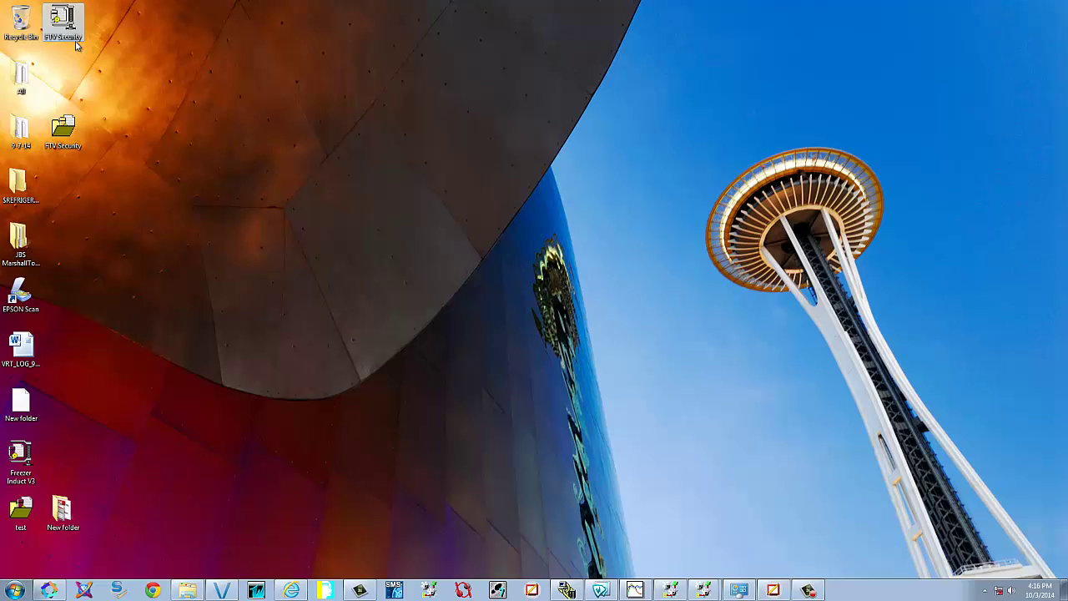
key(Delete)
key(Return)
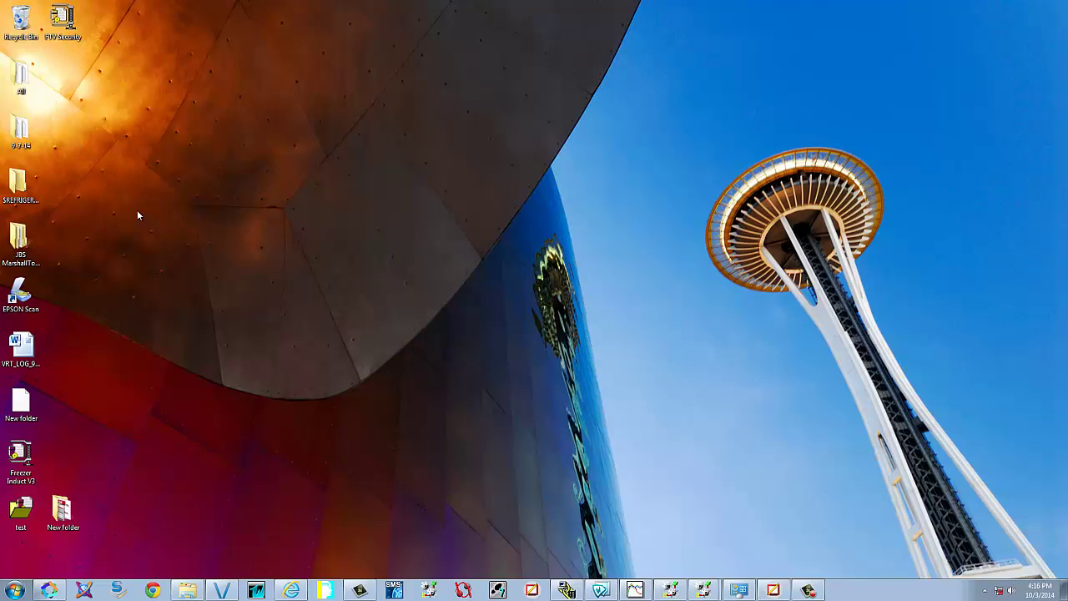
click(773, 590)
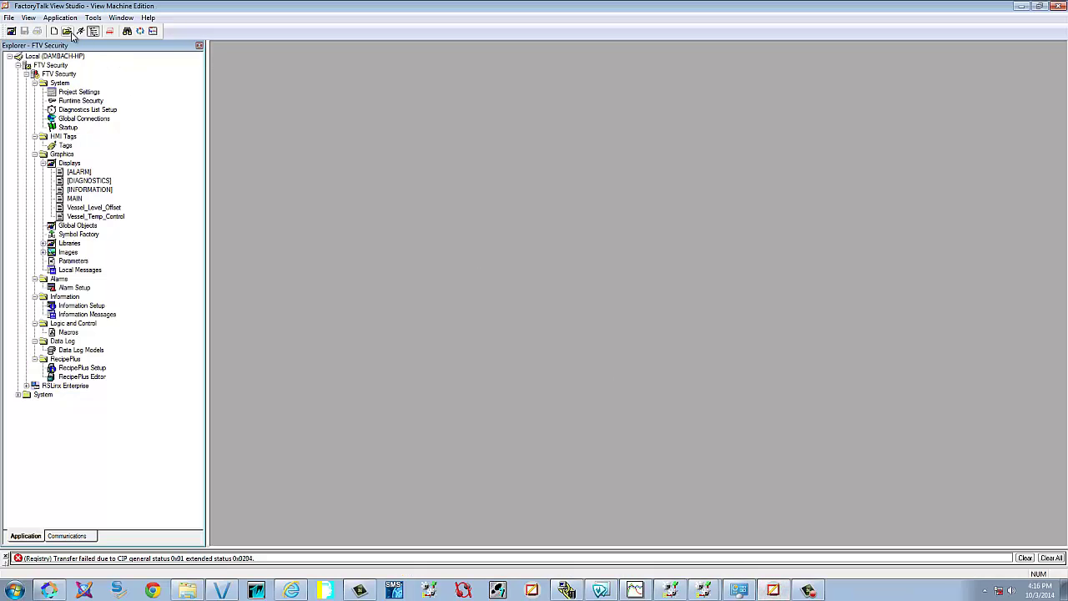
Close the FTV Security application and launch the Application Manager from Tools.
click(10, 17)
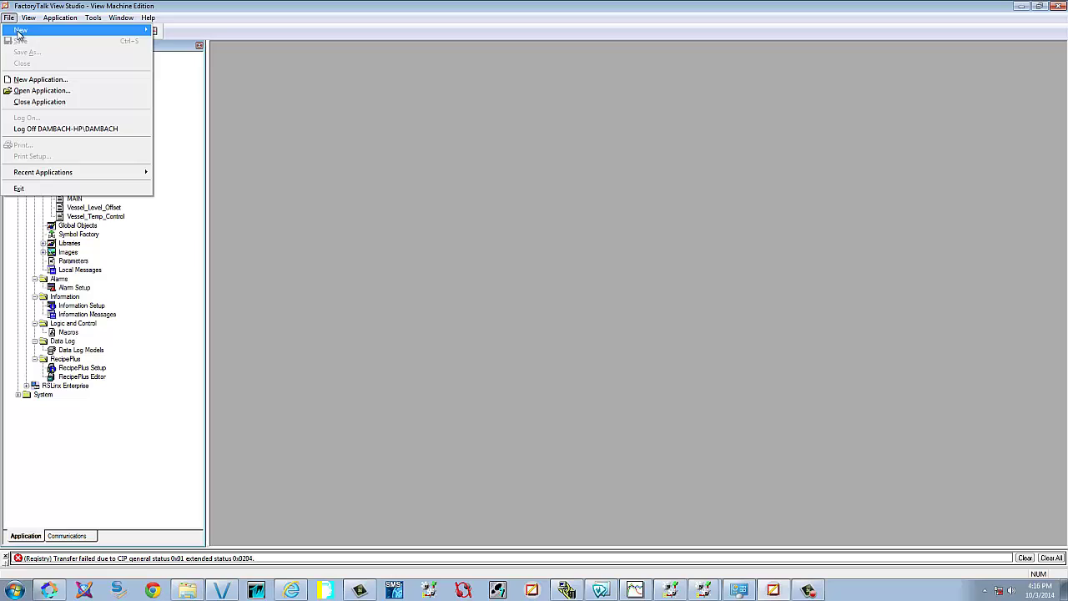
click(42, 101)
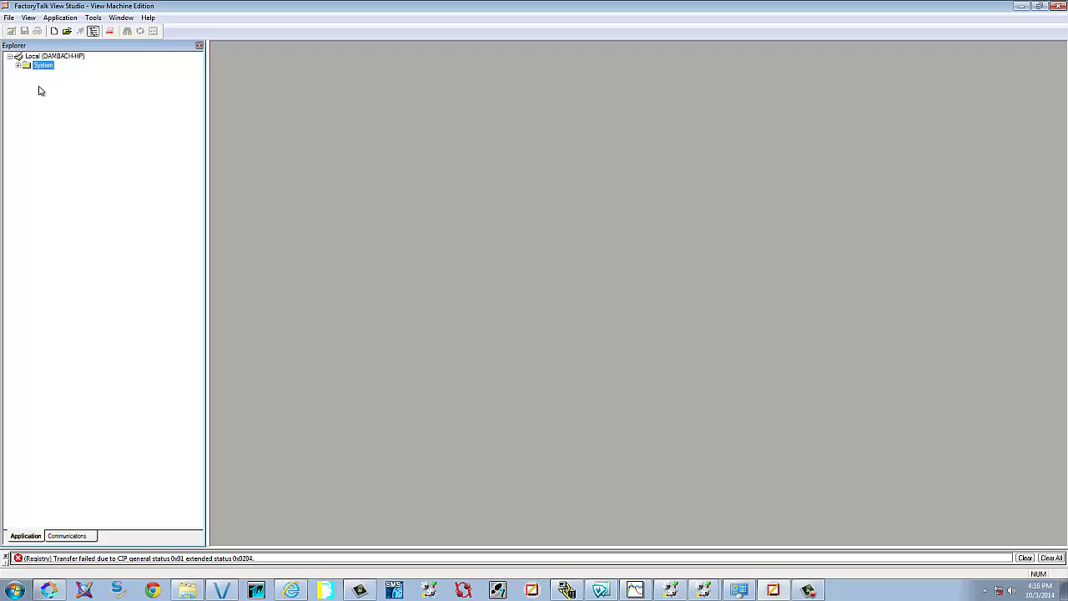
click(59, 18)
mouse_move(95, 19)
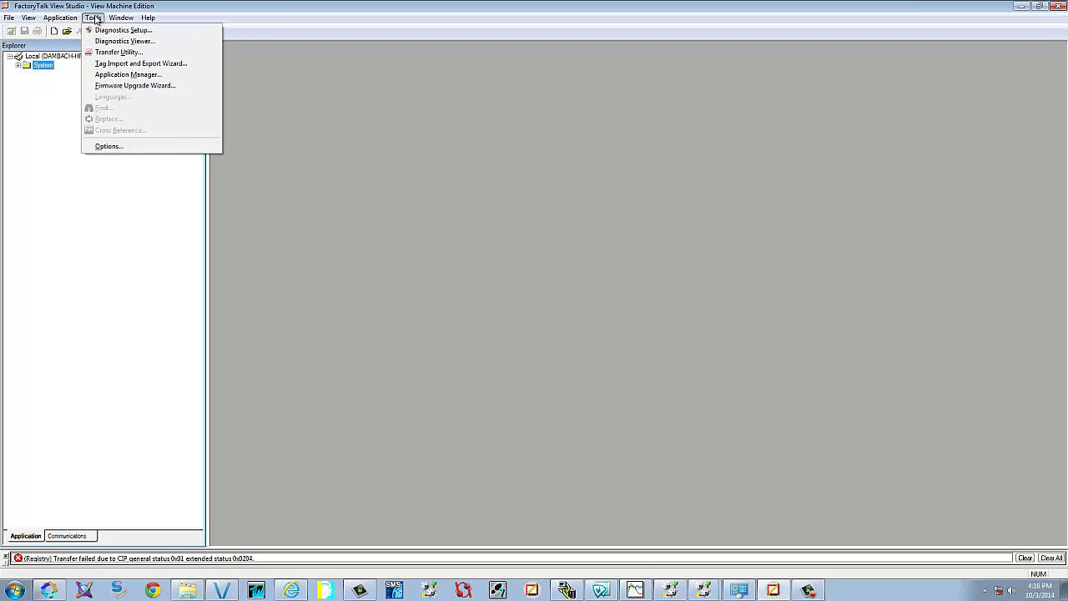
click(113, 74)
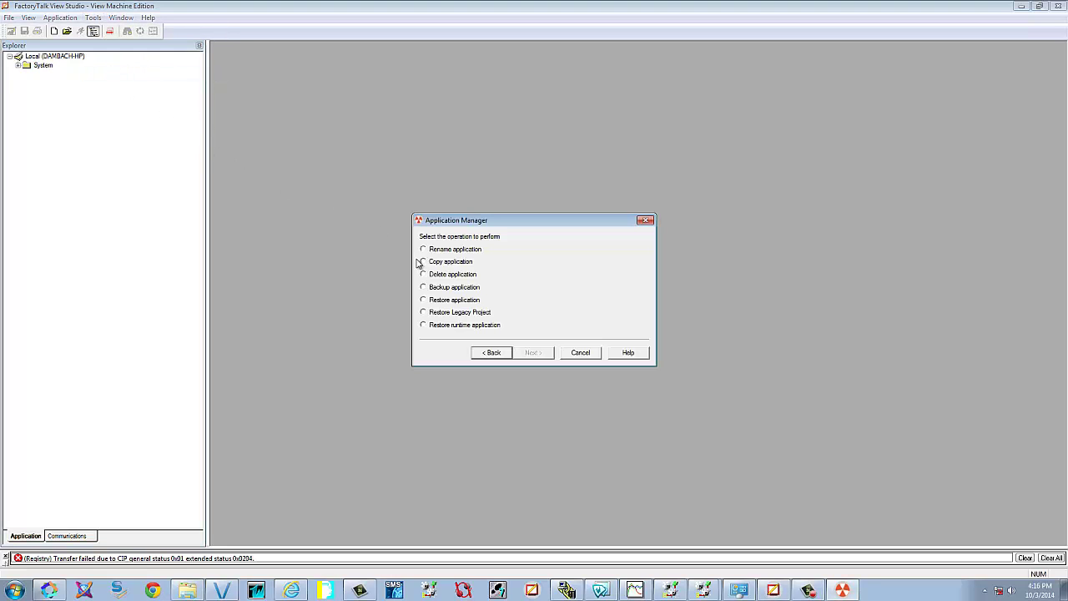
Back up FTV Security as an archive saved to the Desktop.
click(424, 287)
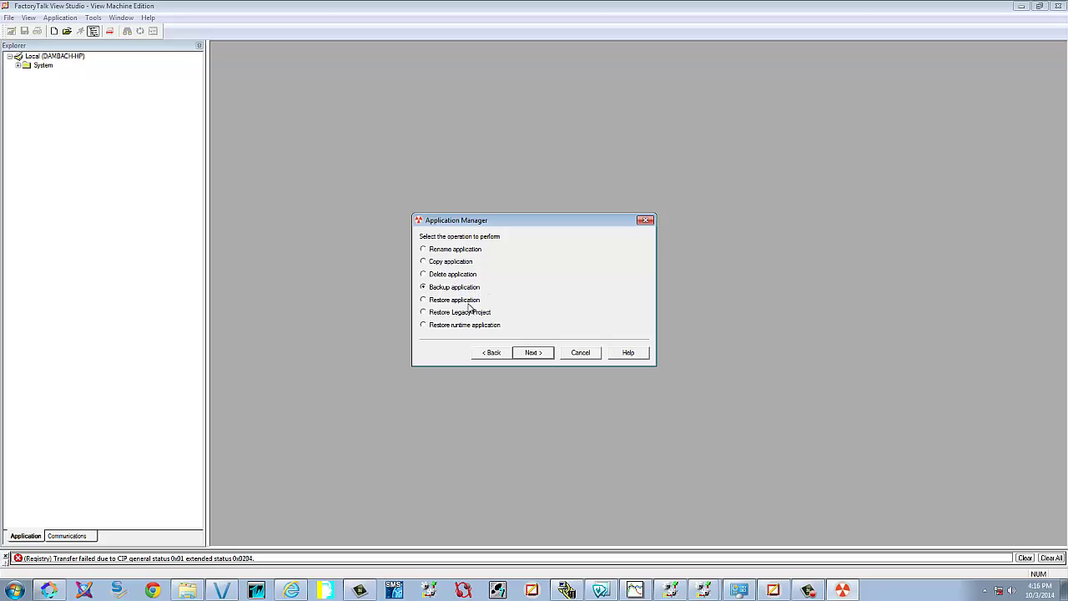
click(546, 355)
click(447, 314)
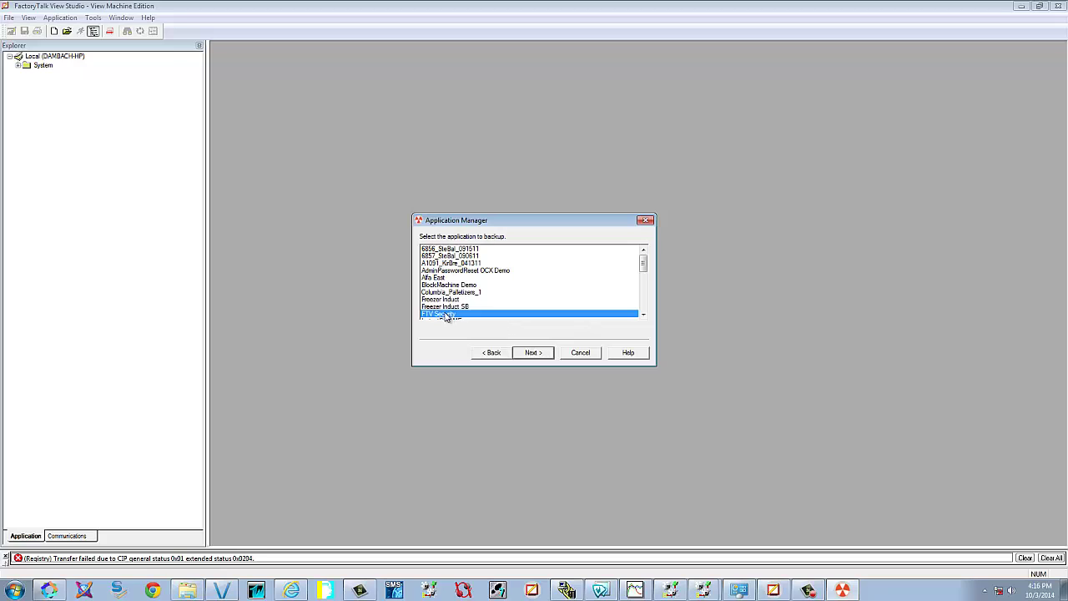
click(532, 352)
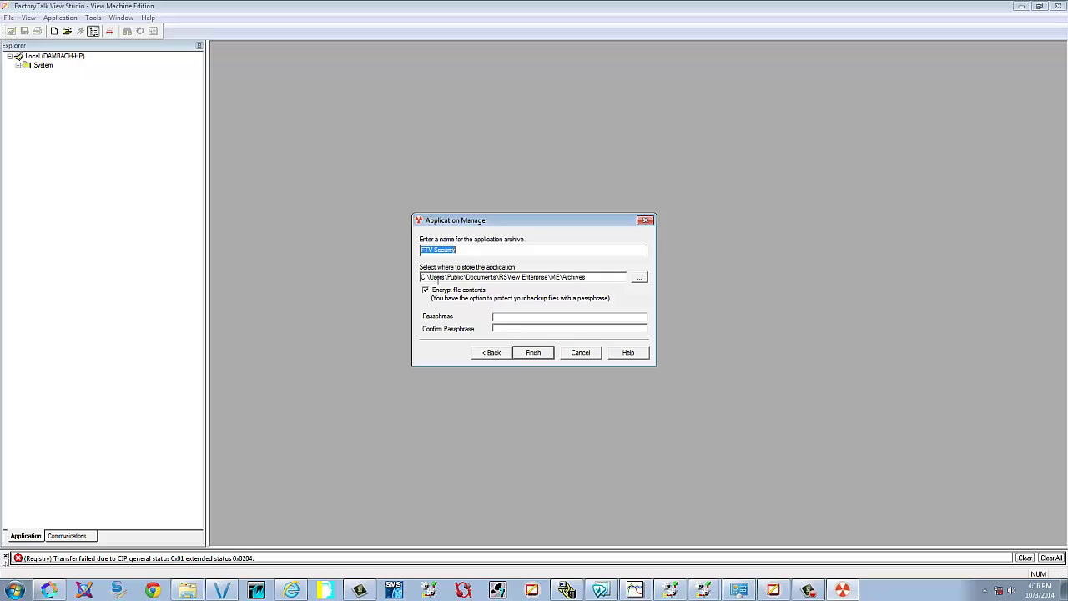
click(638, 278)
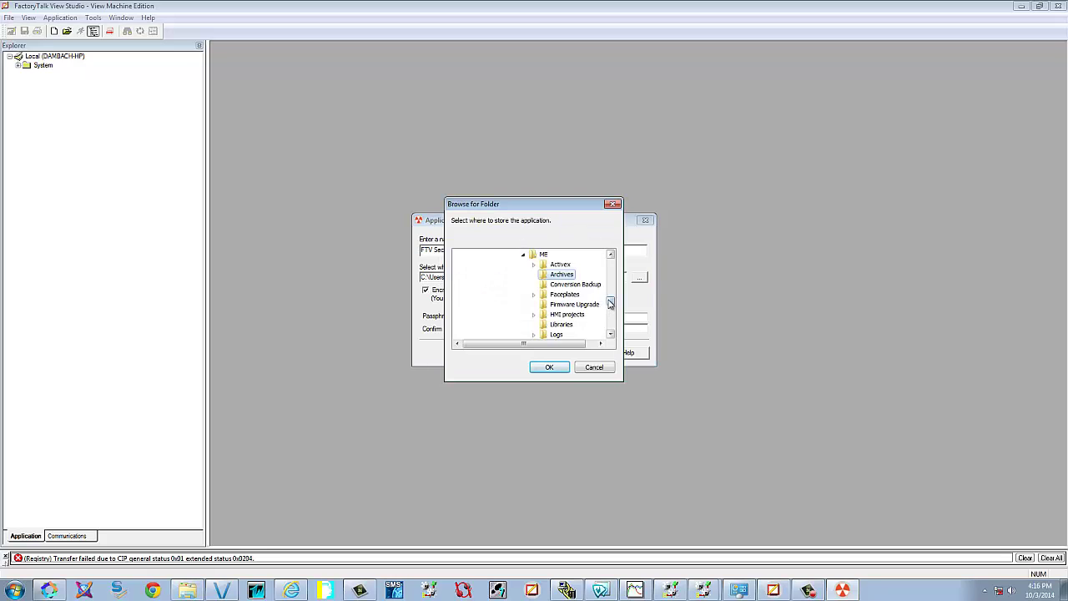
drag(610, 304, 610, 257)
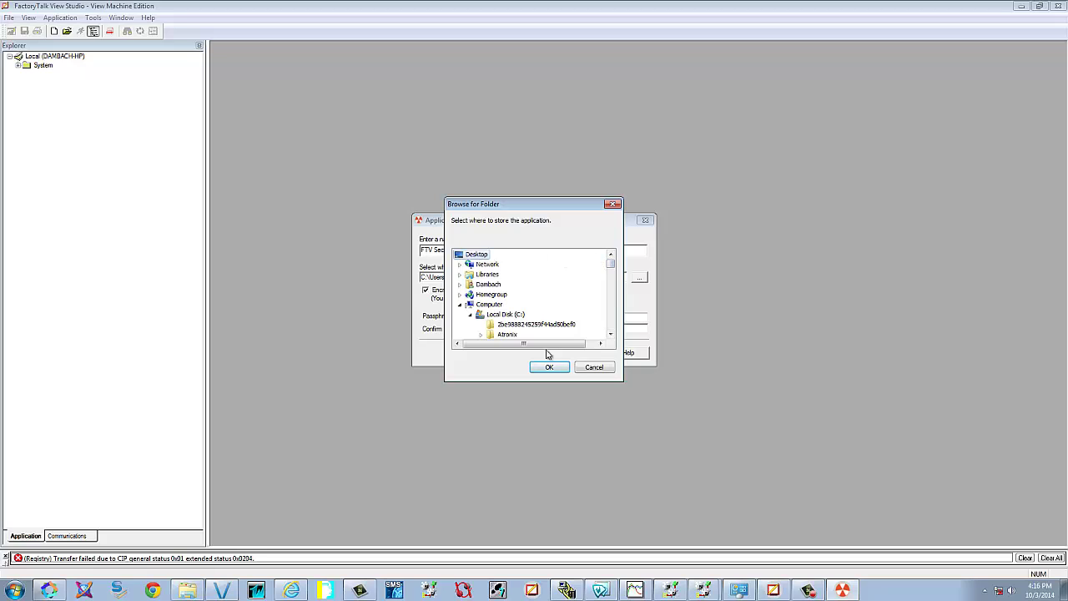
click(565, 369)
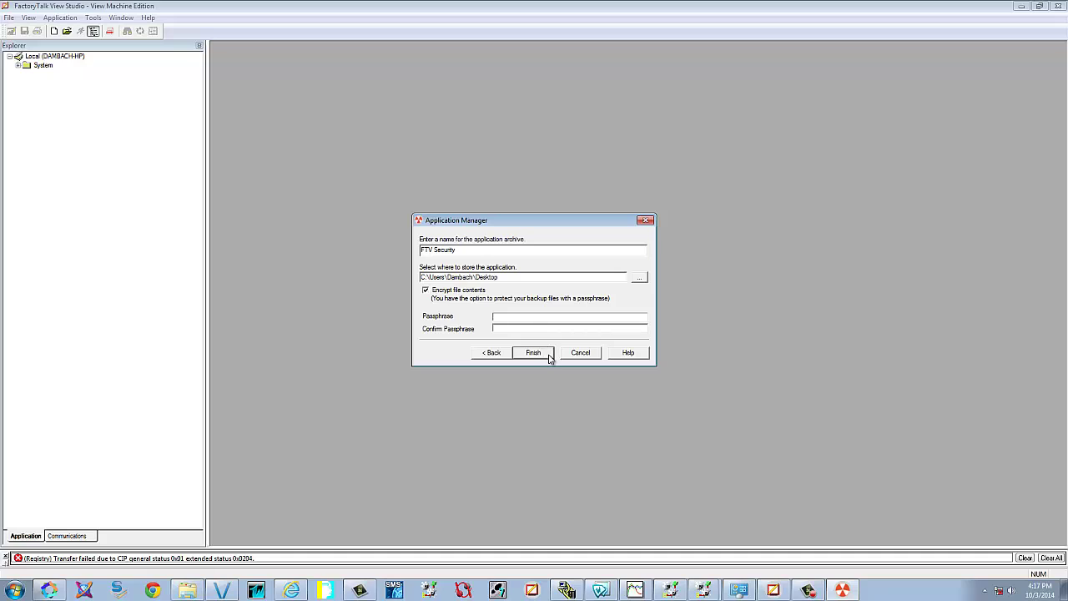
click(548, 354)
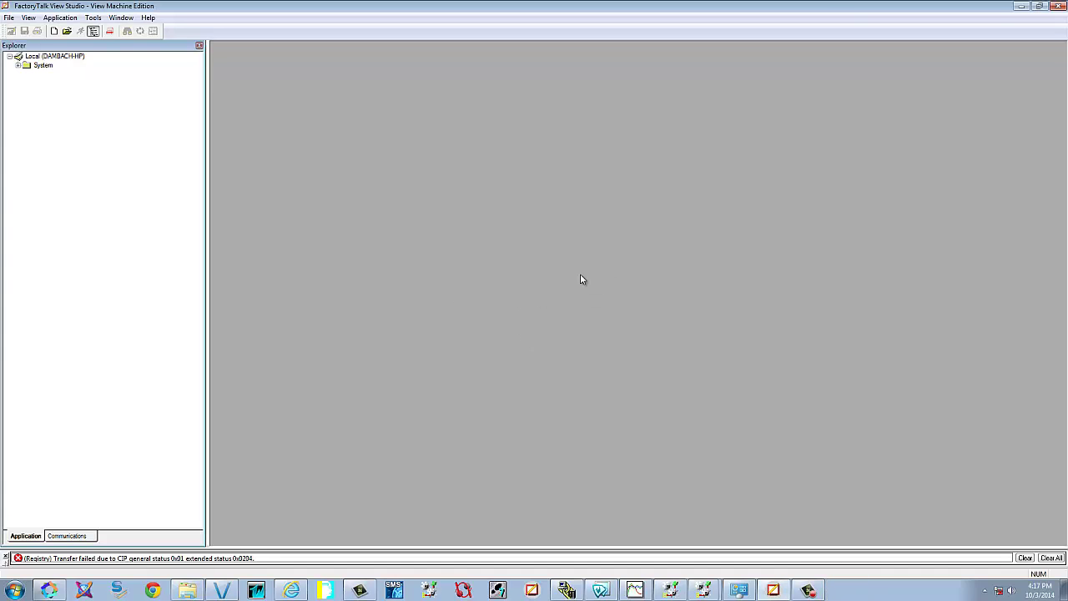
Minimize Studio and open the FTV Security.apa archive from the desktop.
click(1020, 7)
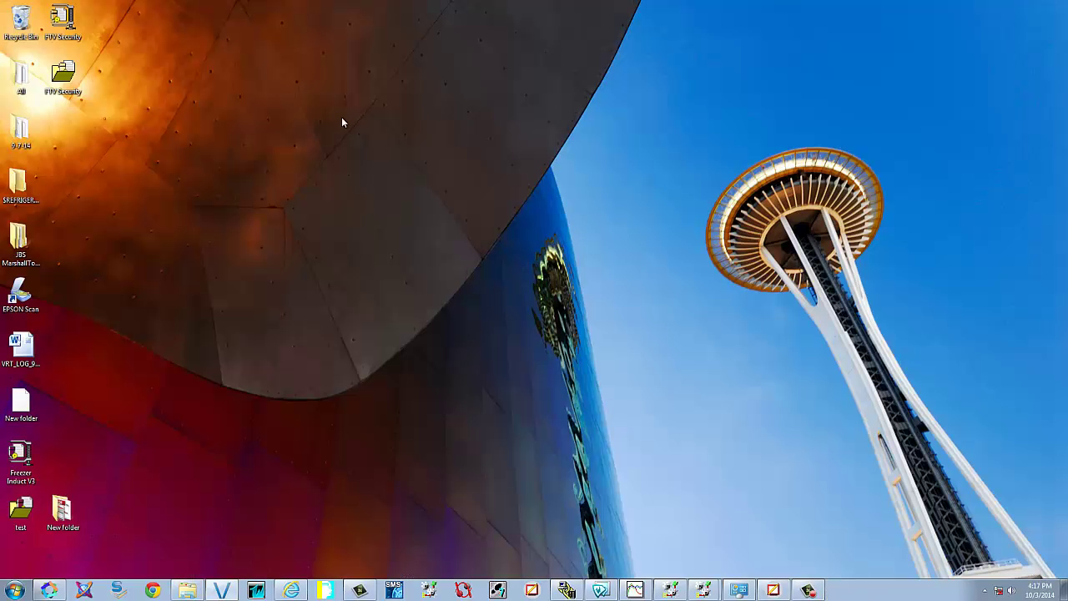
mouse_move(71, 75)
mouse_down()
mouse_move(106, 78)
mouse_move(451, 269)
mouse_move(495, 346)
mouse_move(425, 233)
mouse_move(413, 244)
mouse_move(303, 238)
mouse_move(82, 83)
mouse_up()
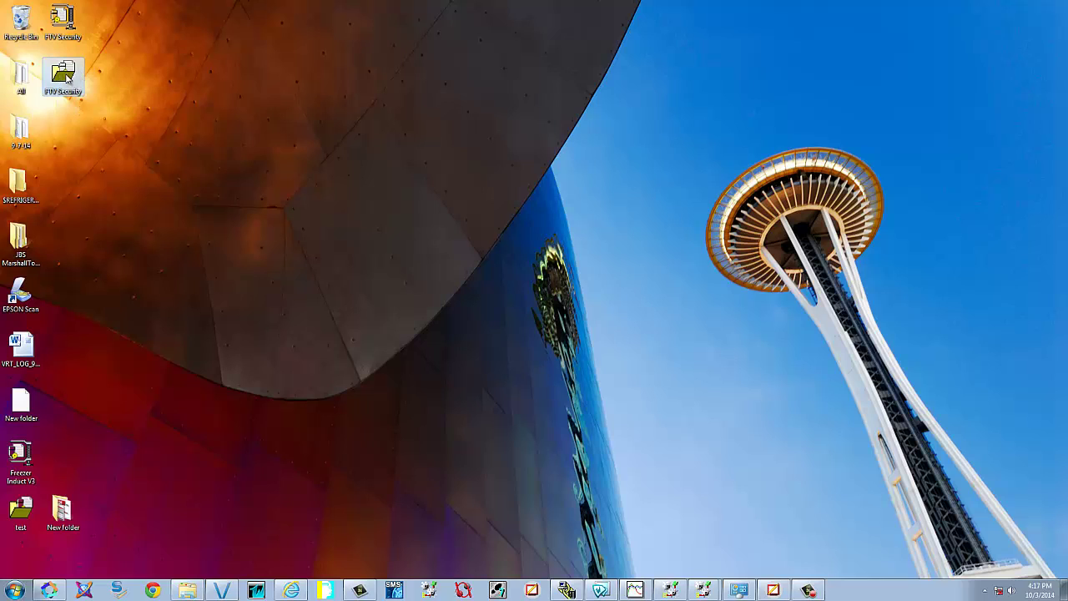
drag(66, 78, 278, 138)
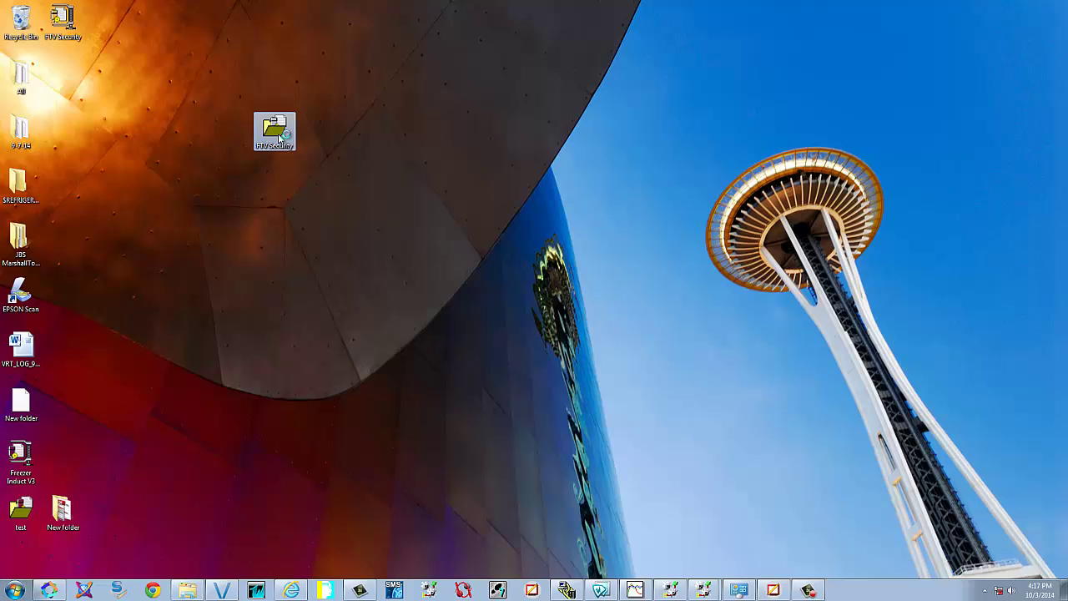
double_click(278, 137)
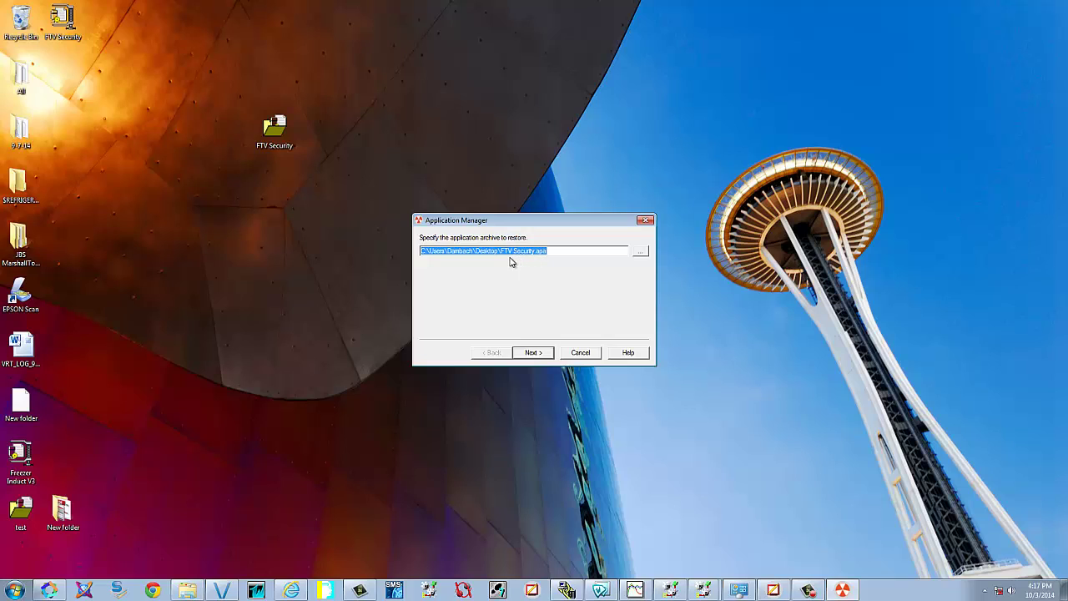
Restore the archive without a passphrase as a new application named FTV Security 2.
click(544, 352)
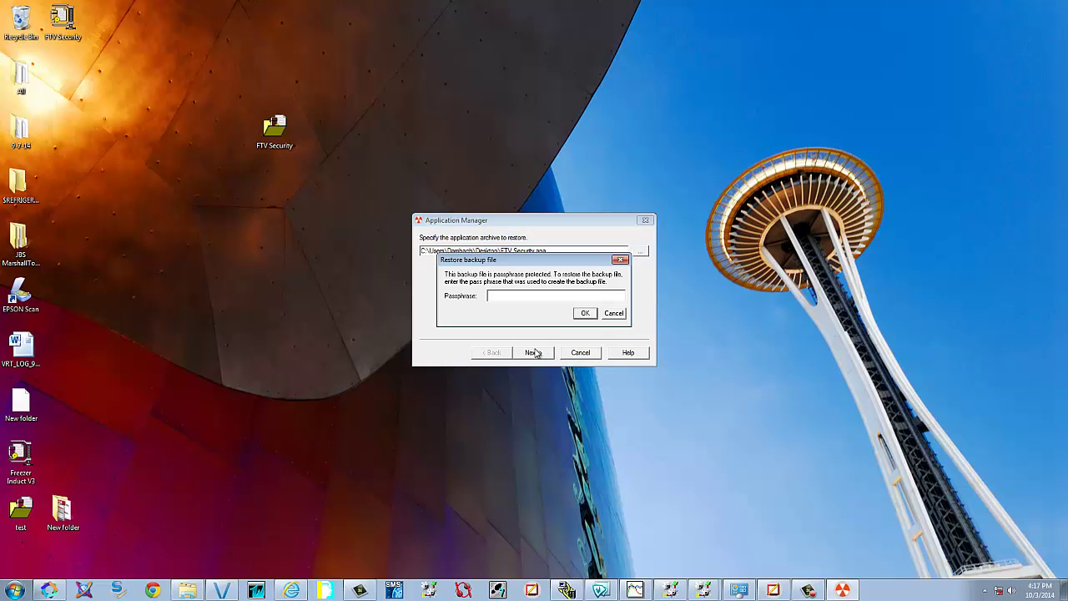
click(588, 314)
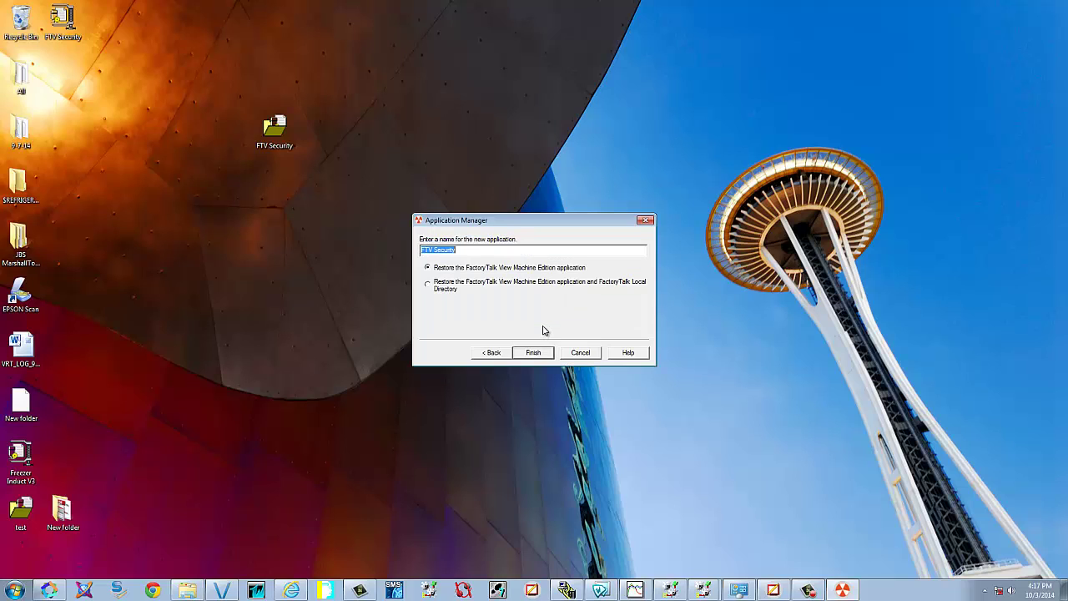
click(473, 252)
click(533, 352)
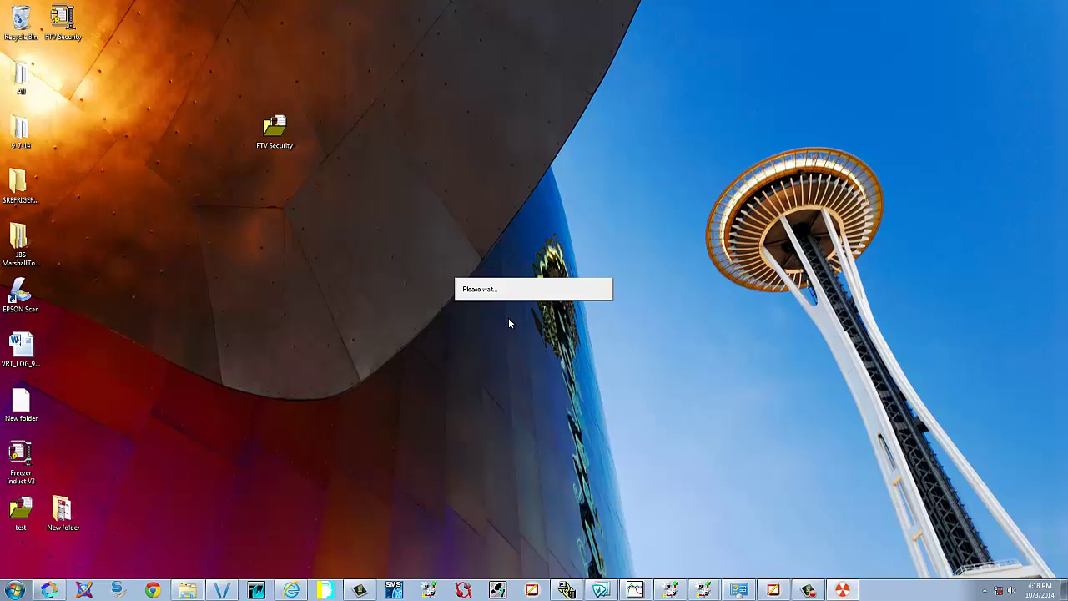
Bring Studio back and open the existing FTV Security 2 application.
click(774, 590)
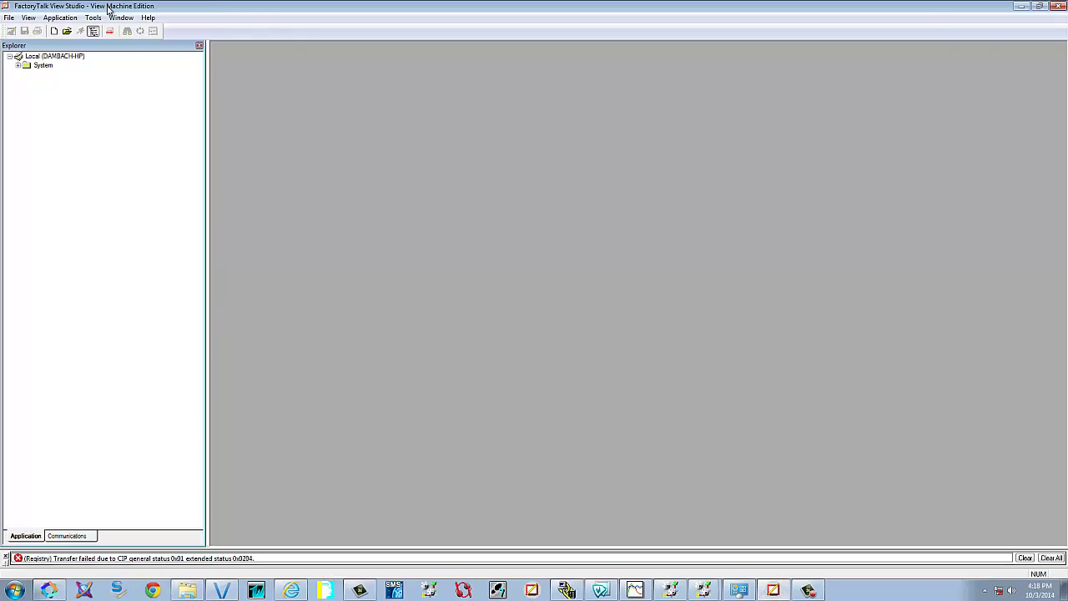
click(67, 32)
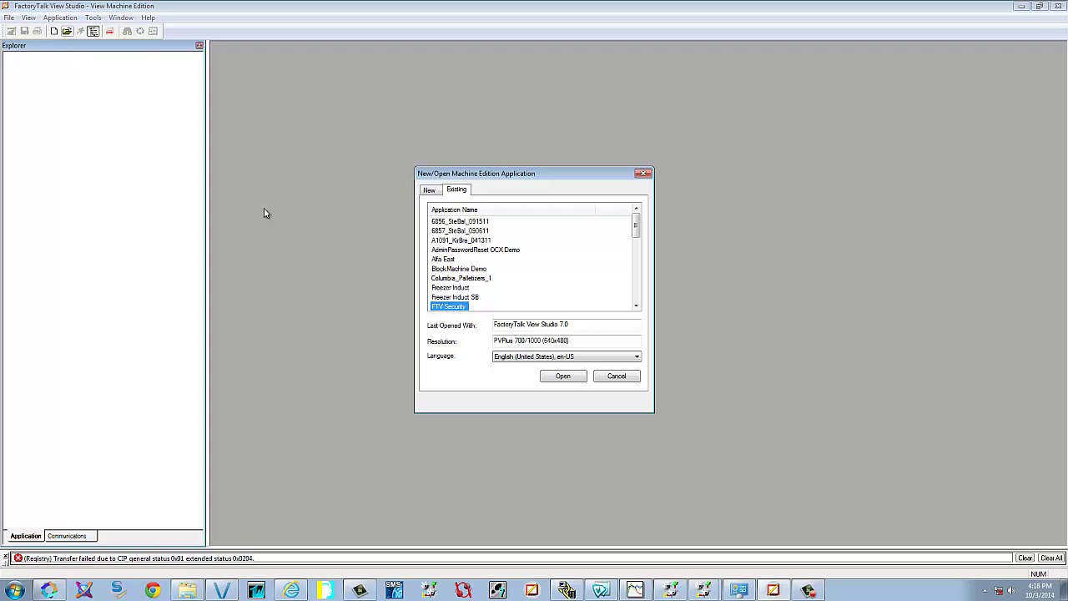
click(635, 306)
click(458, 306)
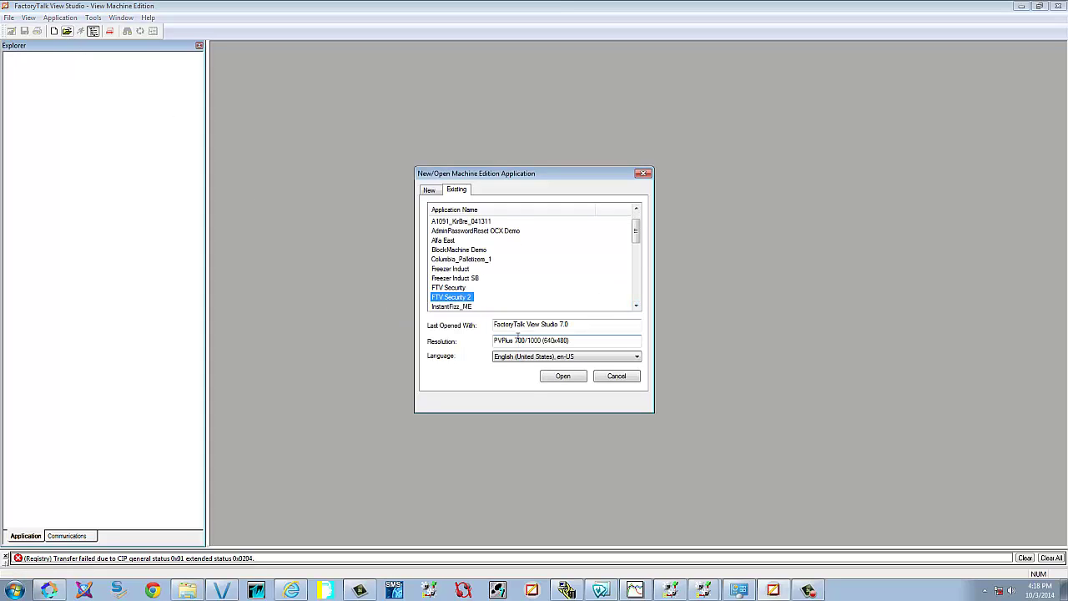
click(563, 376)
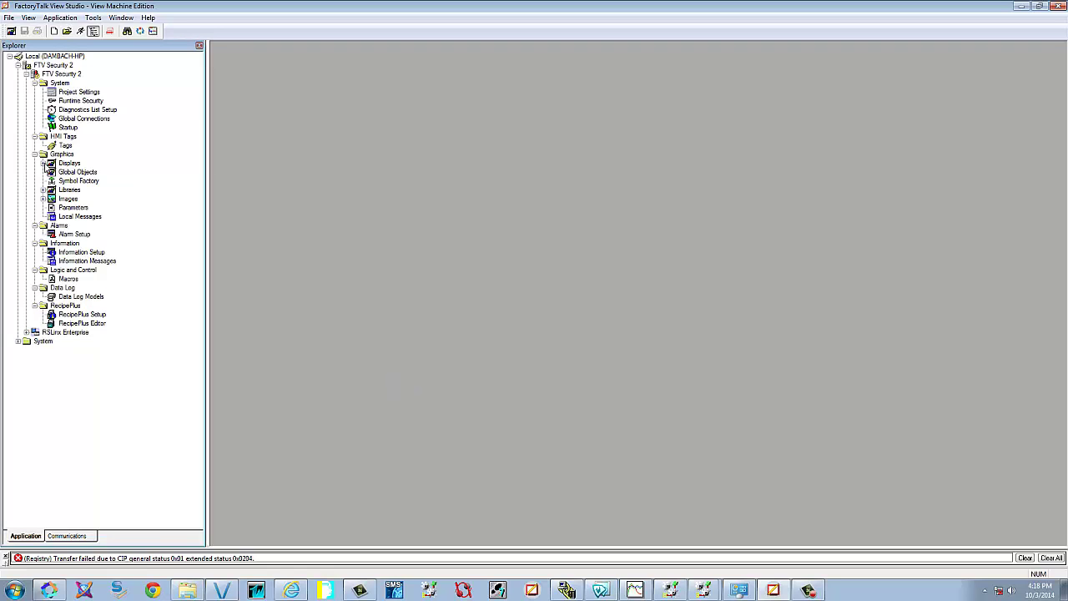
Expand Displays, open the MAIN display, then close it.
double_click(47, 164)
double_click(75, 201)
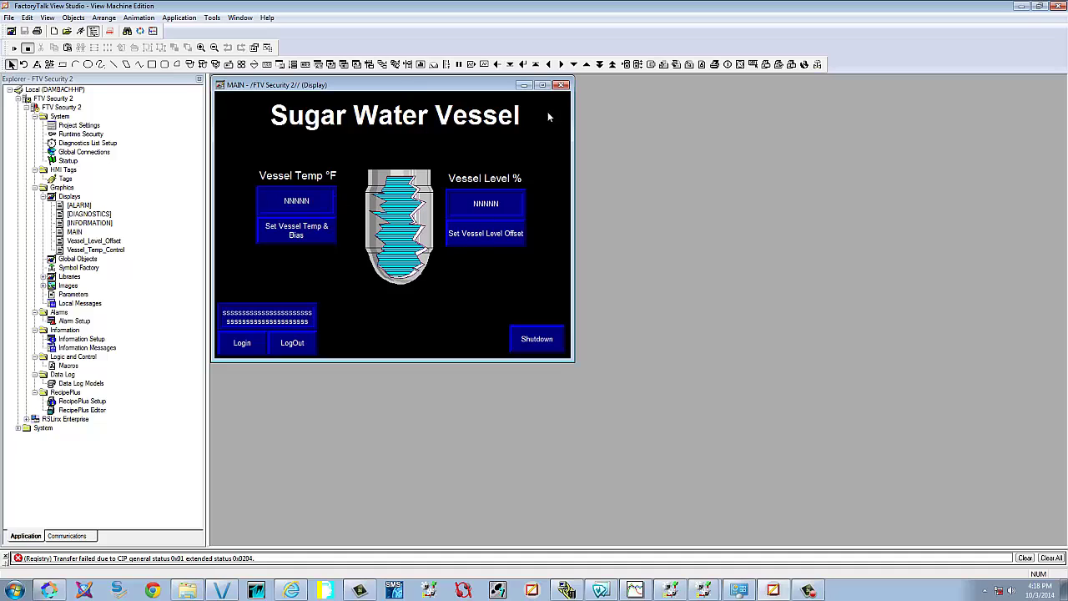
click(562, 86)
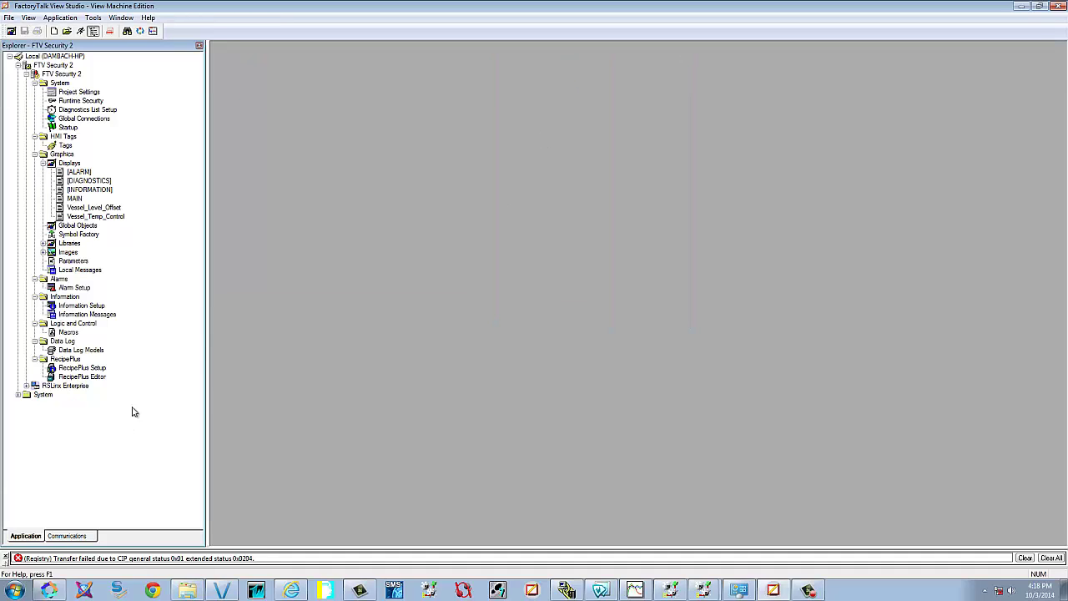
Check the Vessel_PLC shortcut in RSLinx Enterprise Communication Setup, then close it.
click(72, 388)
click(27, 385)
double_click(71, 395)
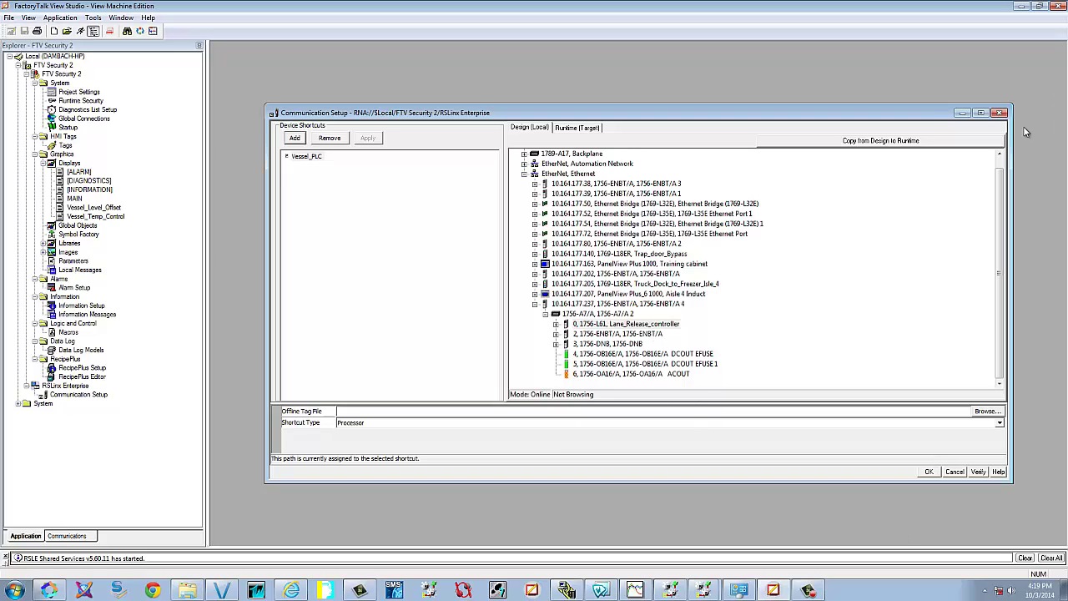
key(Escape)
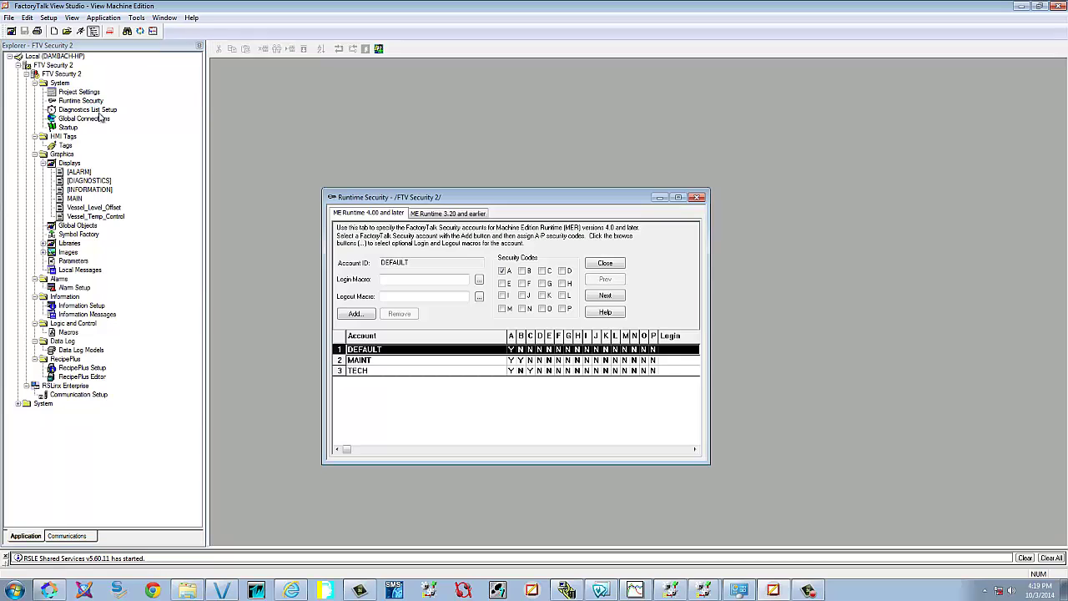
Review the security codes of the MAINT and TECH runtime accounts.
click(385, 363)
click(388, 372)
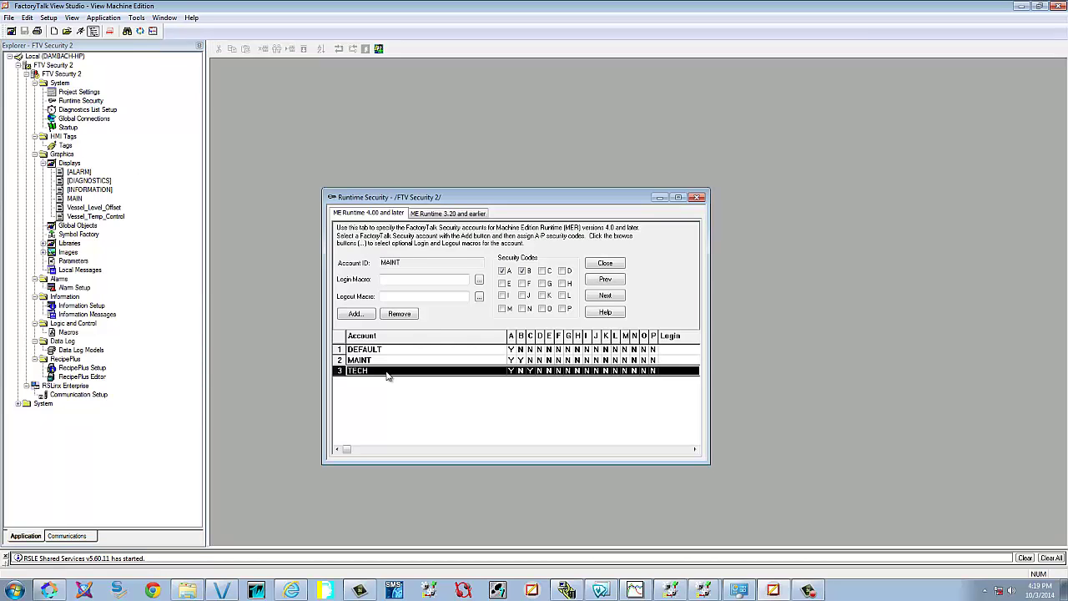
click(390, 365)
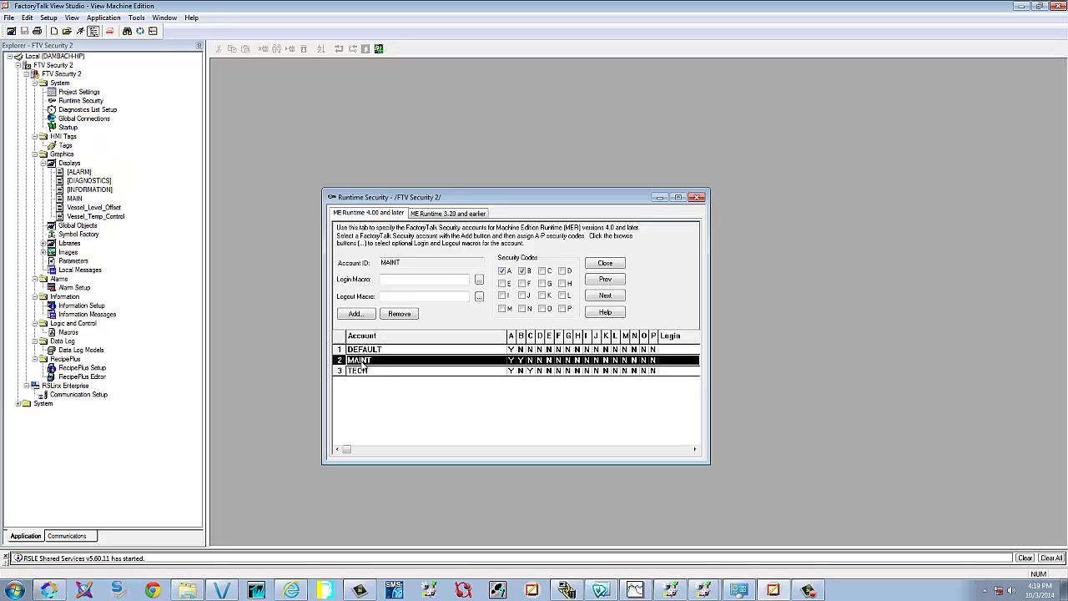
click(363, 371)
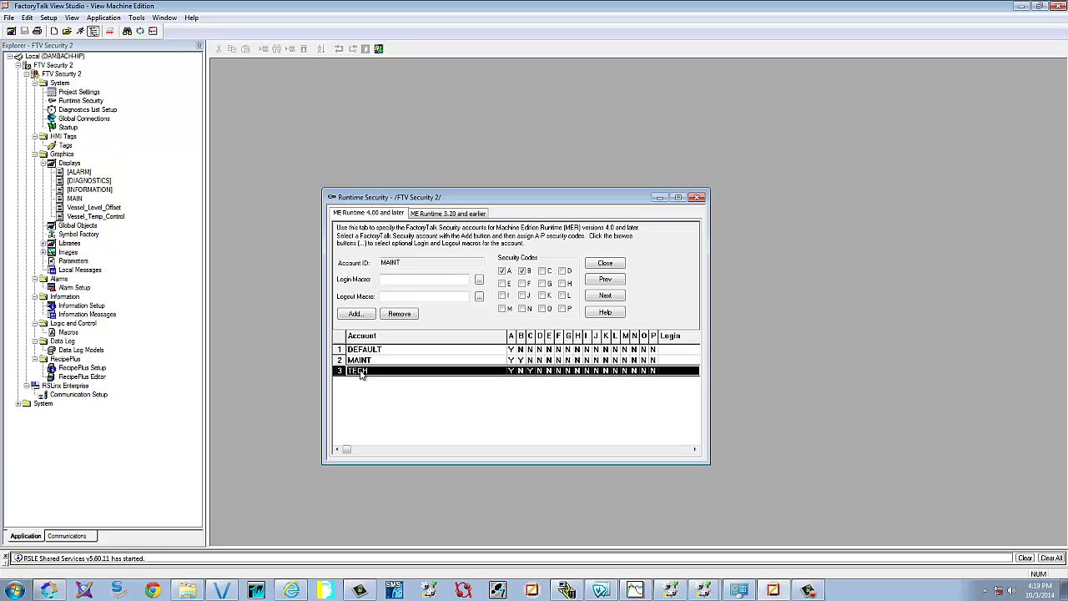
click(362, 361)
click(363, 373)
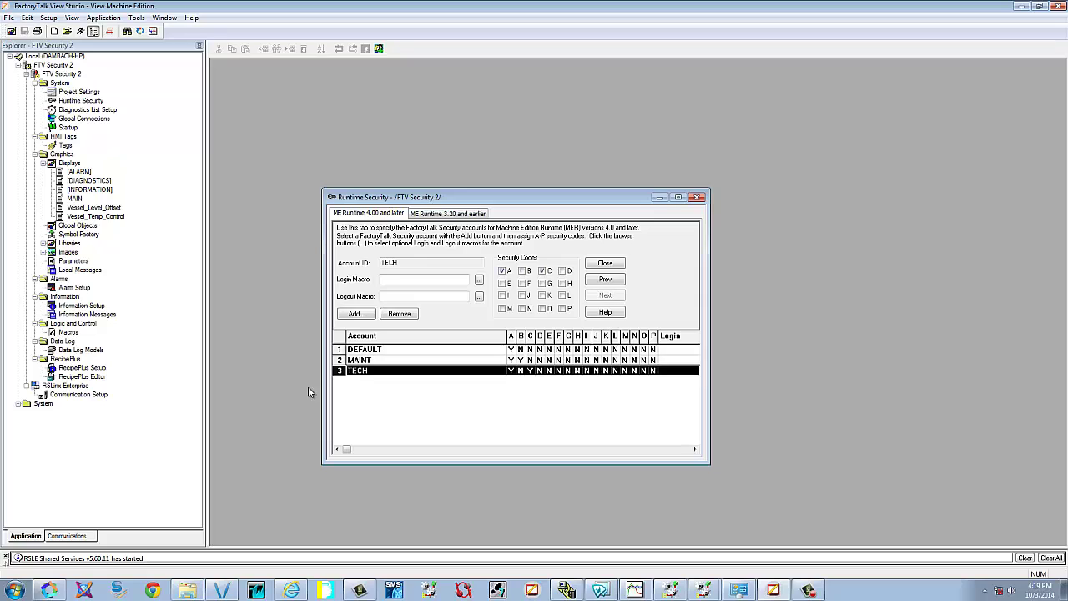
Confirm users Maint and Tech under System > Users and Groups, then close Runtime Security.
click(17, 404)
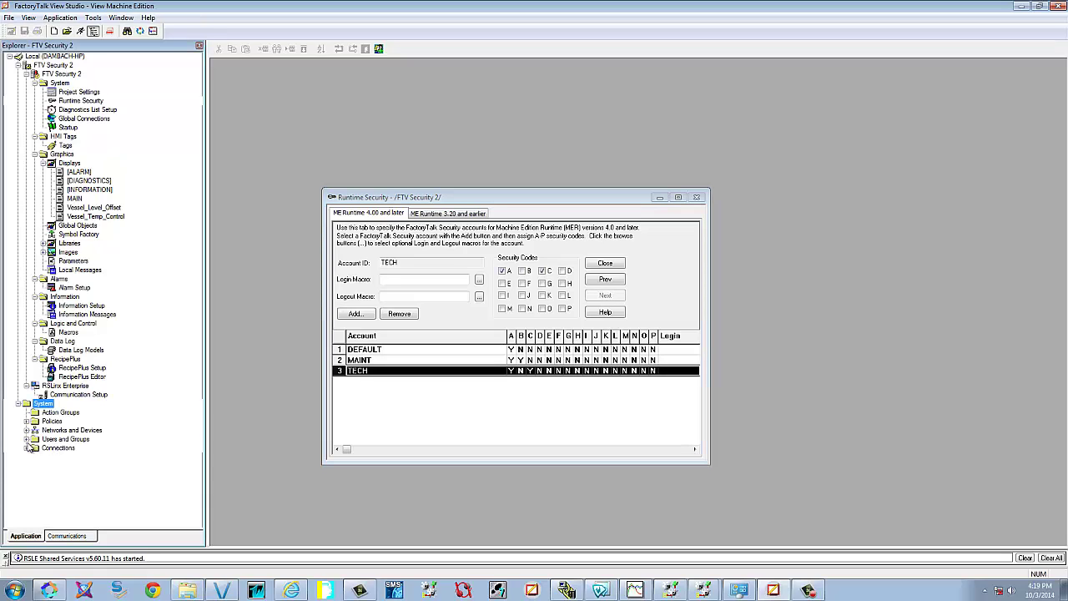
click(26, 439)
double_click(43, 458)
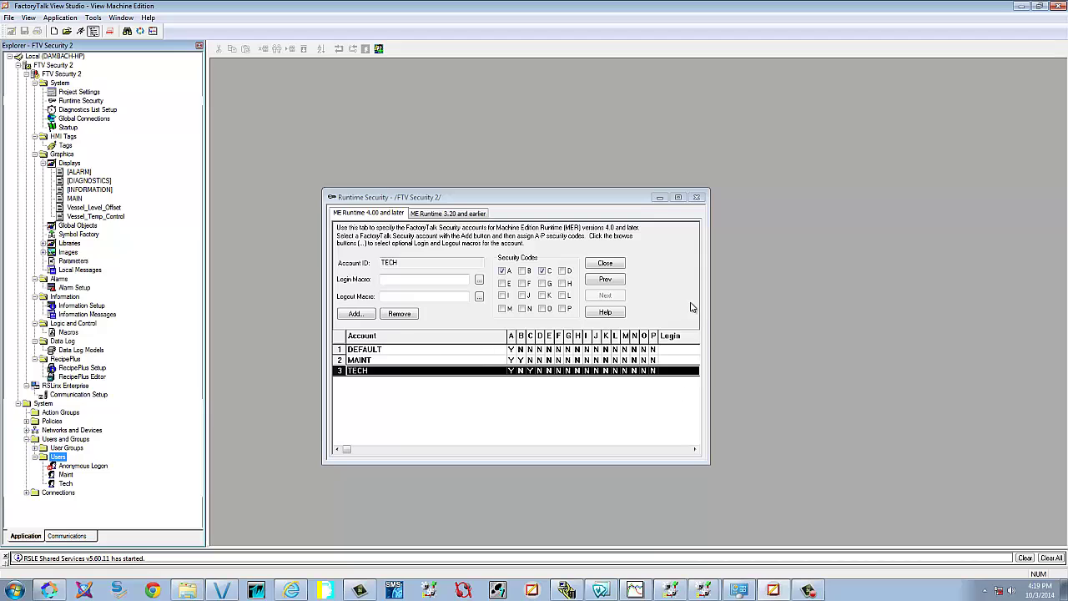
click(705, 201)
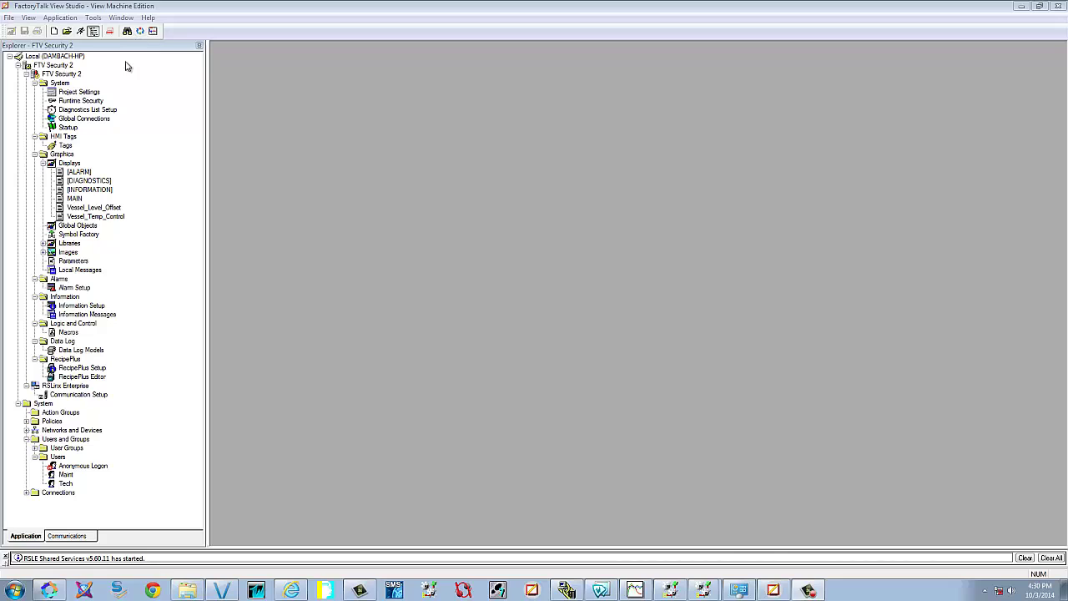
Restore the runtime file FTV Security 610.mer through the Application Manager as the new application FTV Security 3.
click(75, 20)
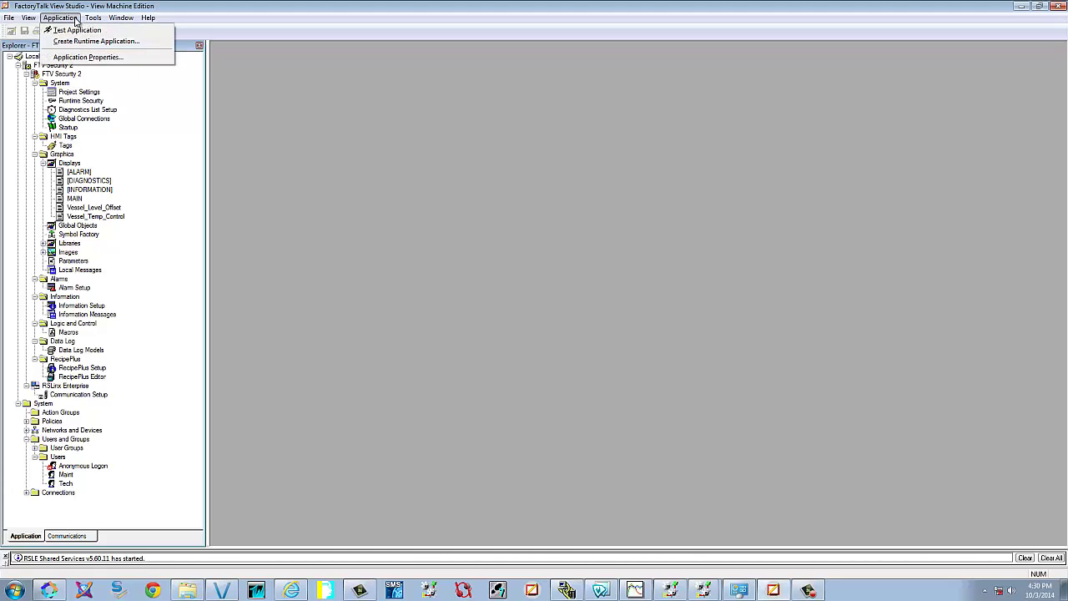
mouse_move(92, 18)
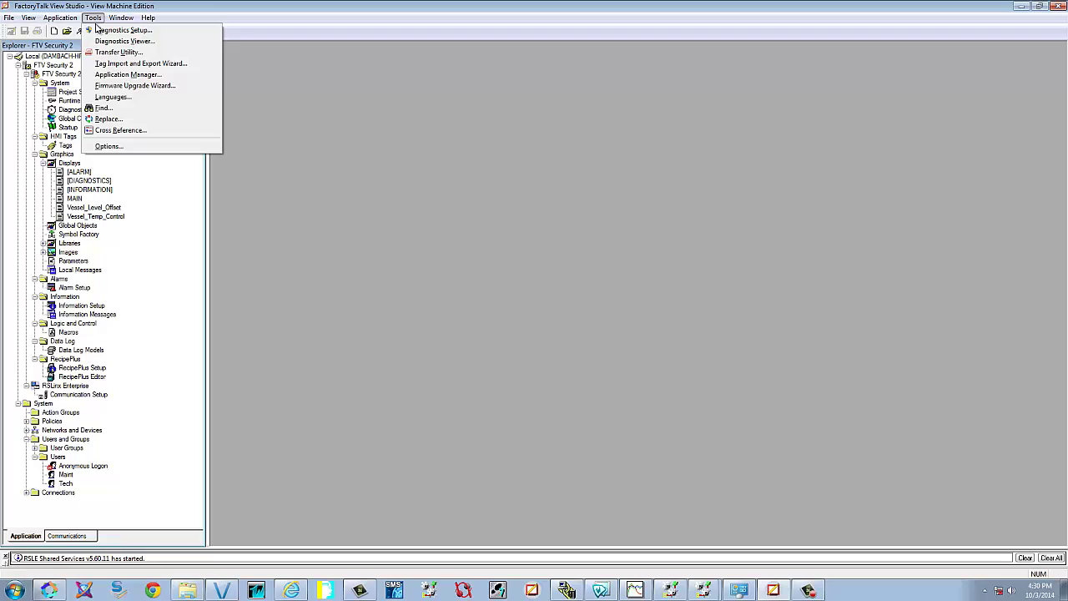
click(129, 75)
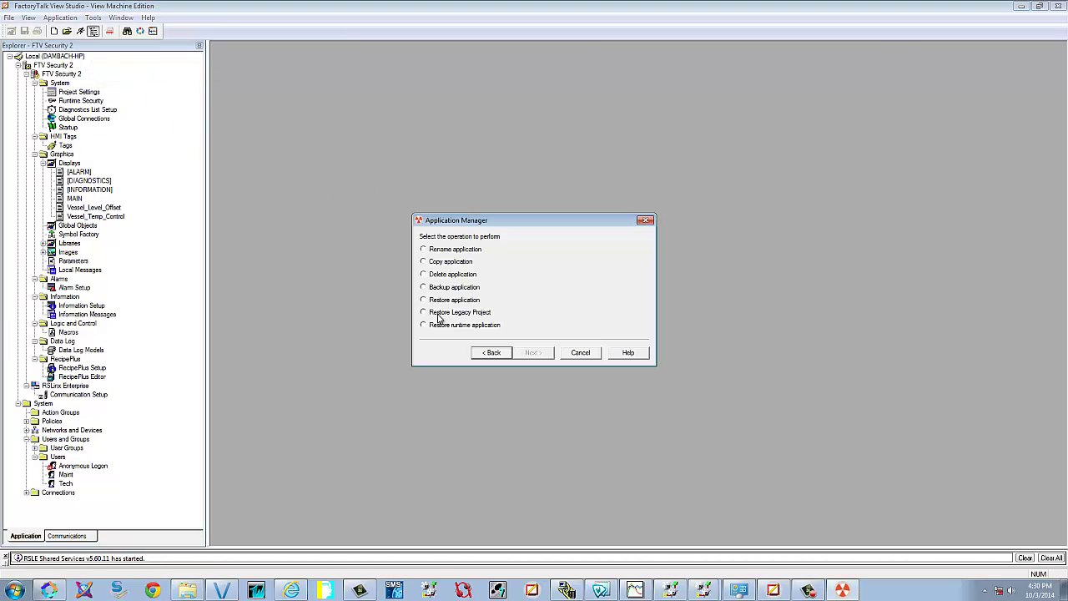
click(424, 324)
click(529, 353)
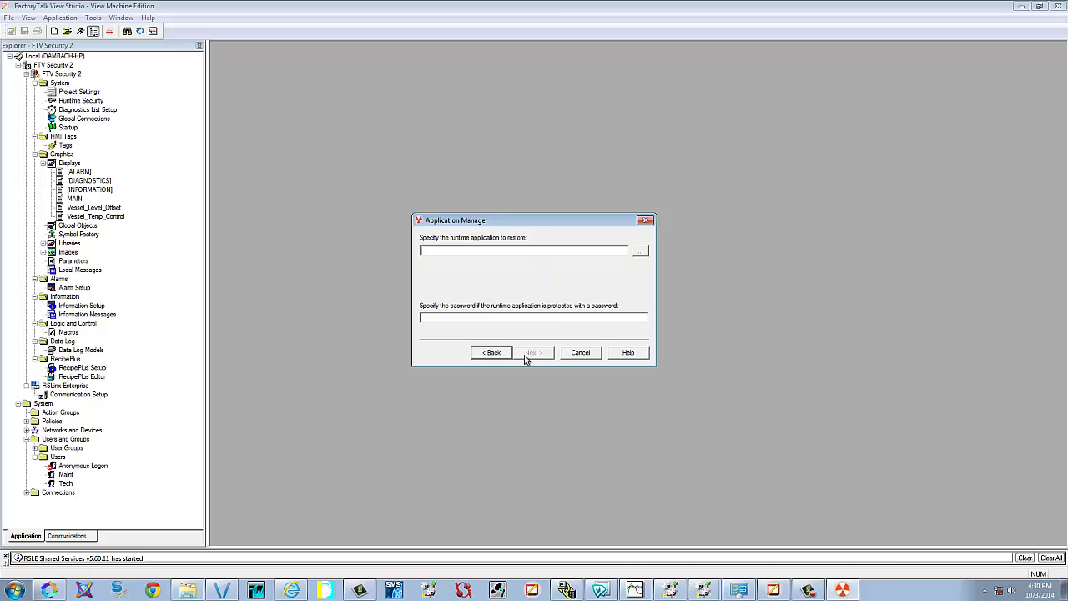
click(640, 251)
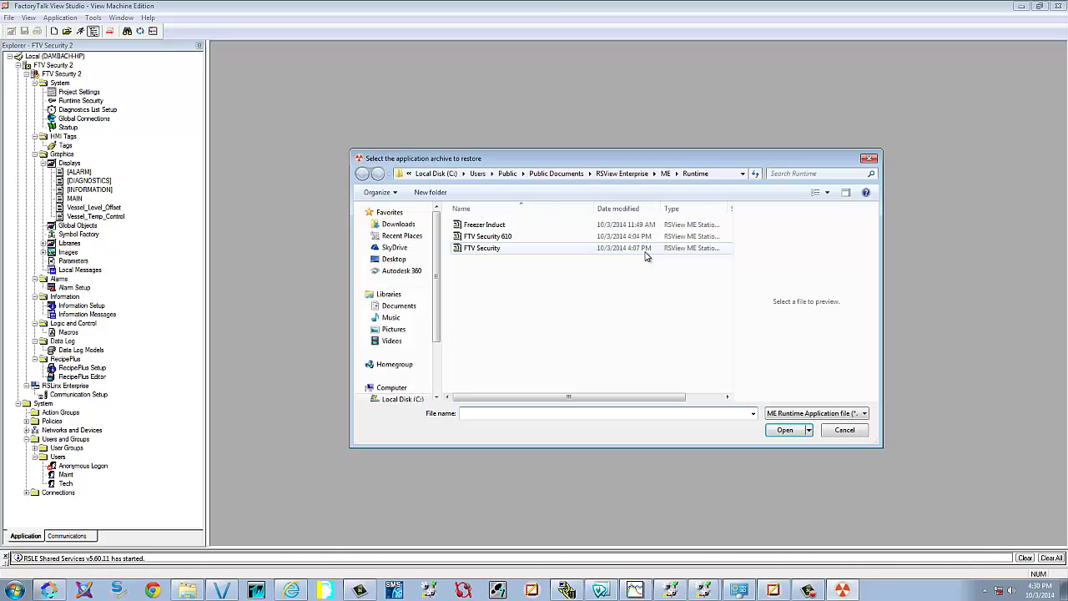
click(510, 237)
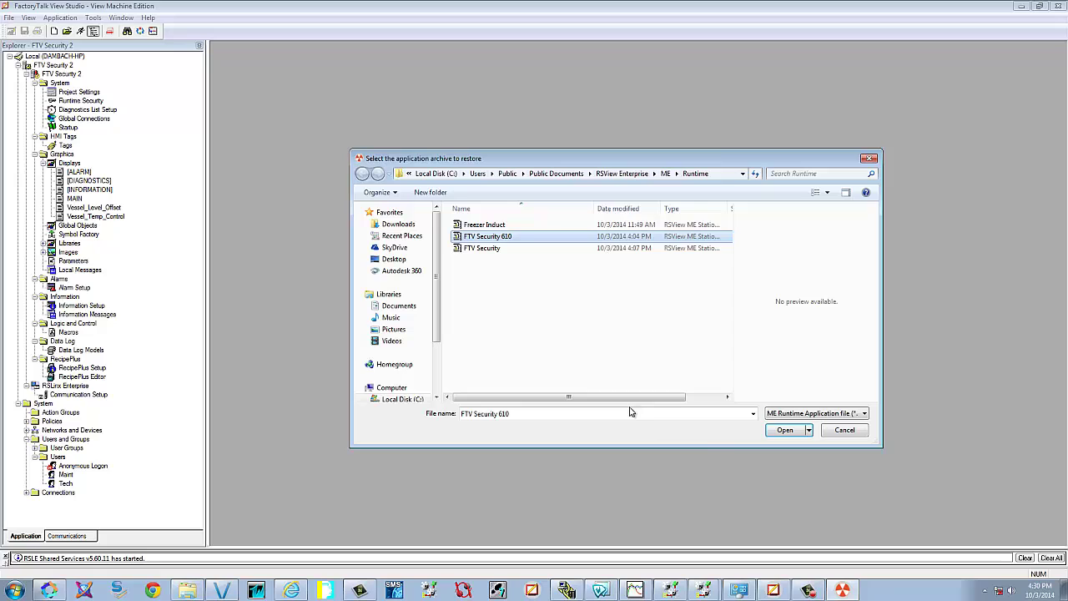
click(783, 430)
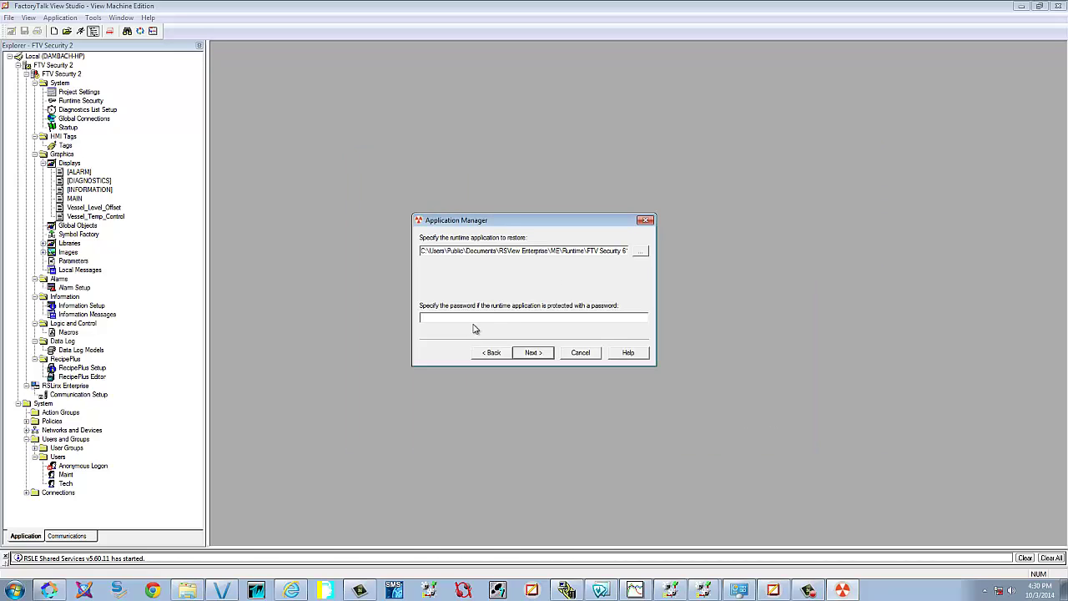
click(533, 352)
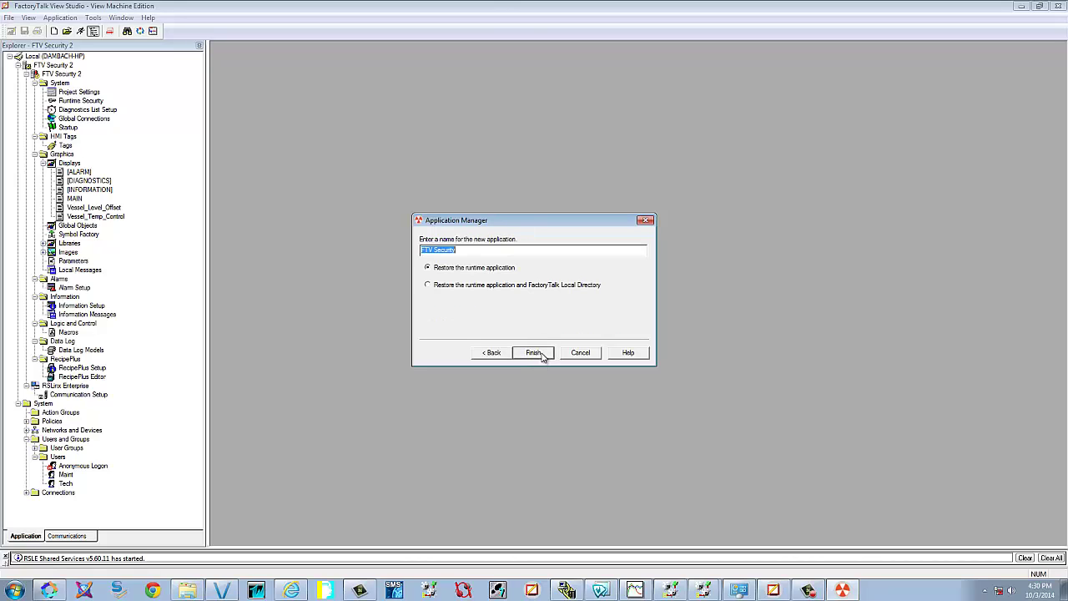
click(486, 253)
click(542, 353)
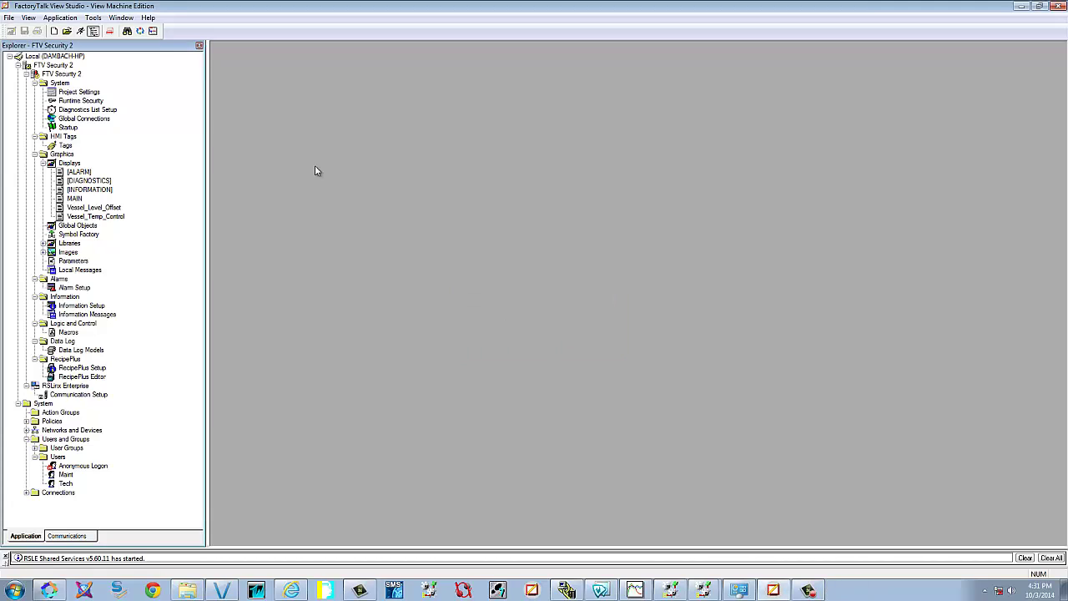
Close FTV Security 2, open FTV Security 3 from the Existing tab, and accept its conversion.
click(66, 31)
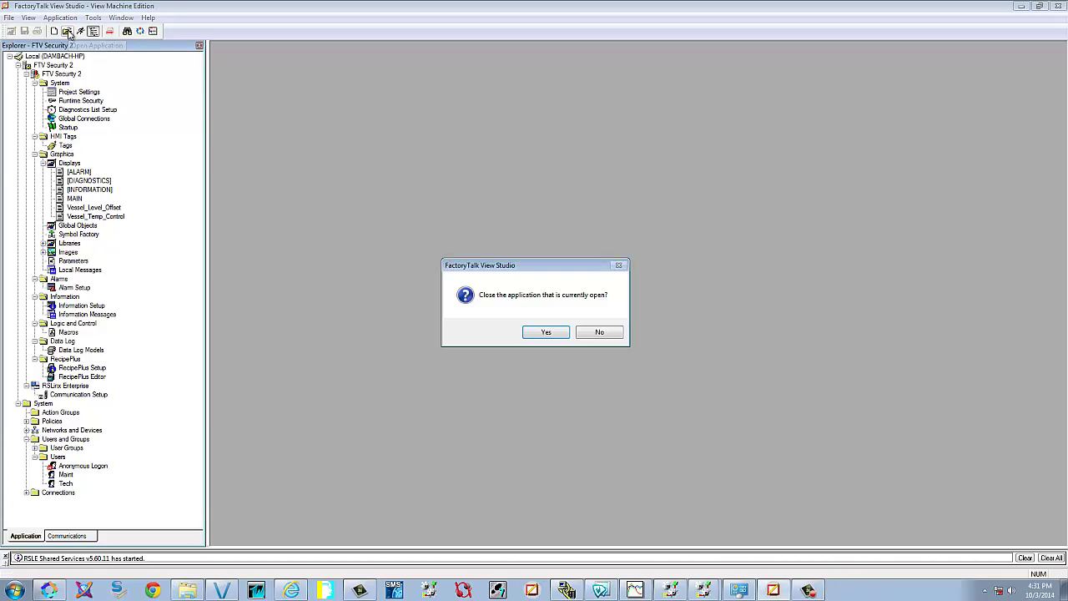
click(548, 333)
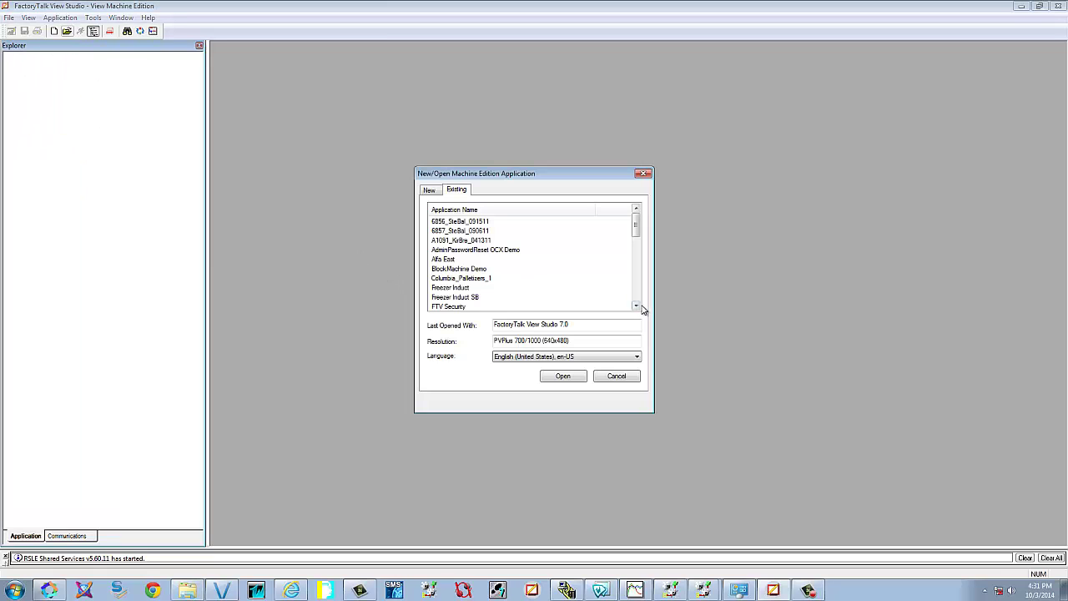
click(640, 307)
click(640, 307)
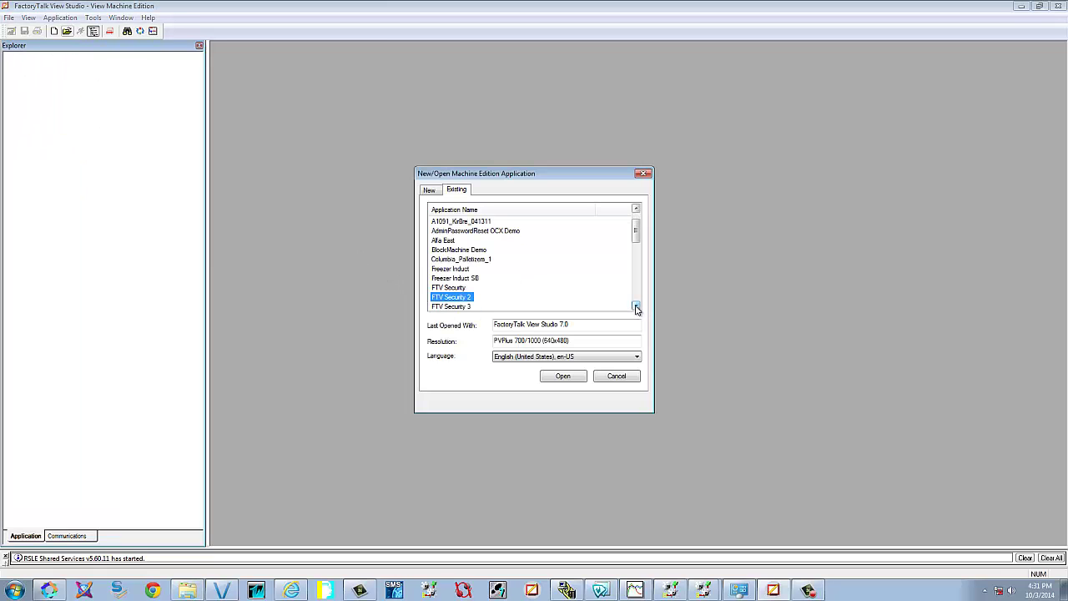
click(457, 307)
click(563, 375)
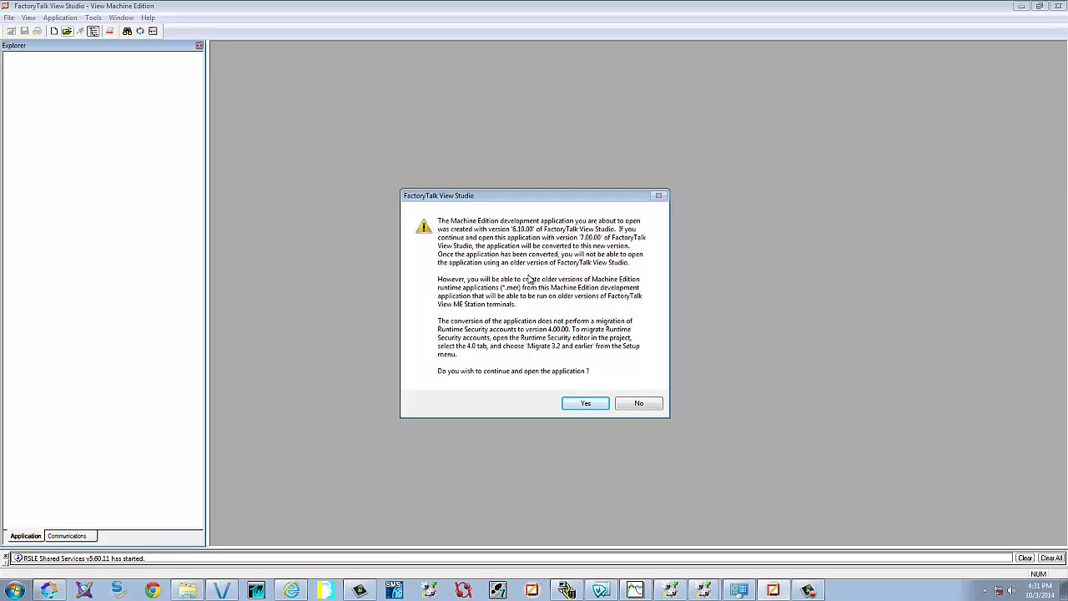
click(587, 404)
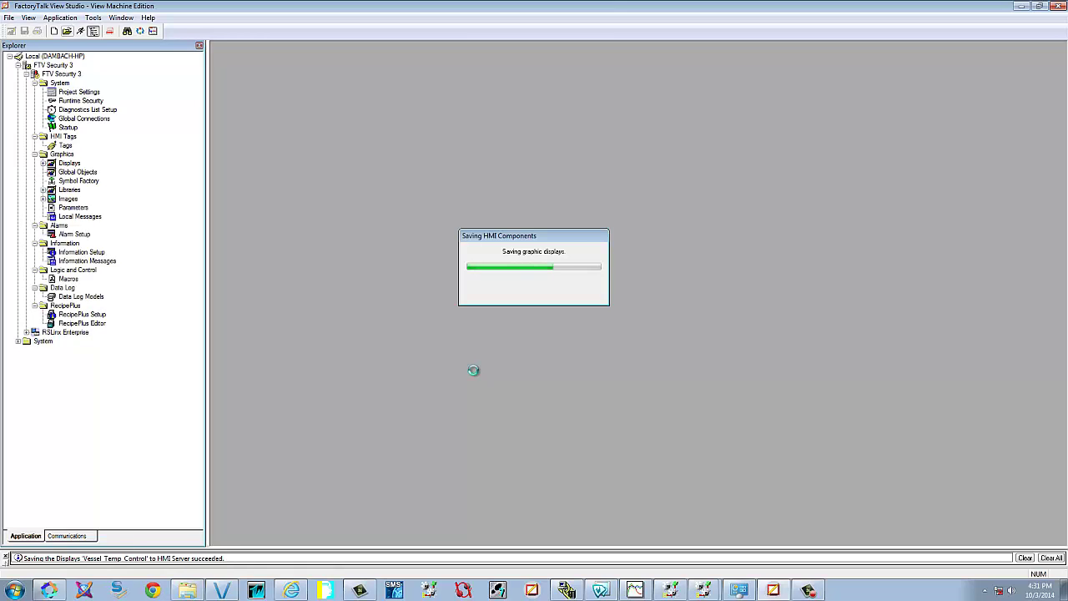
Review FTV Security 3's RSLinx Enterprise communication setup.
double_click(34, 333)
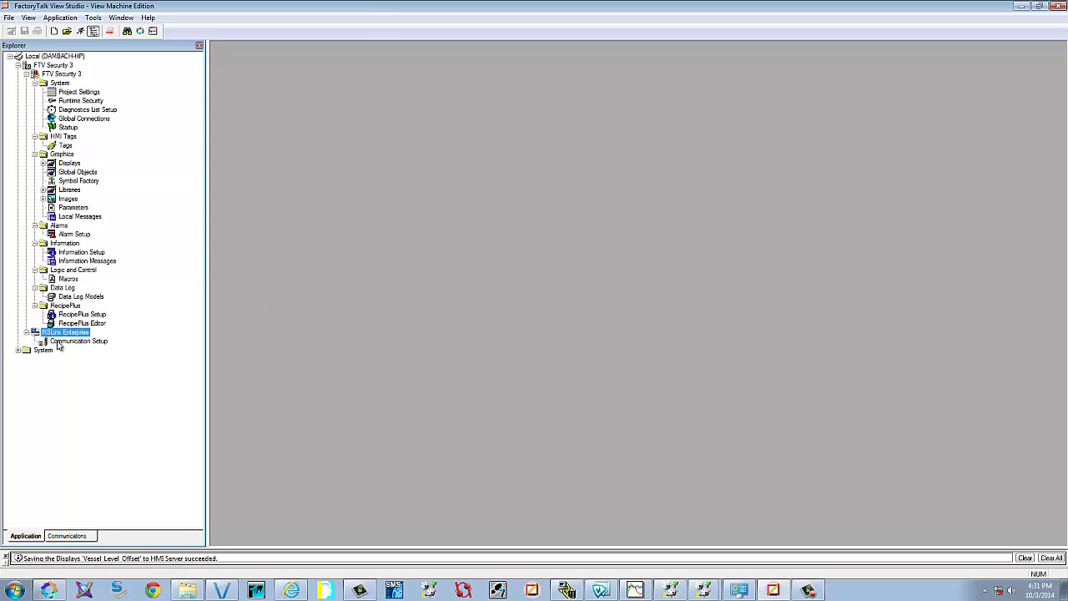
double_click(60, 342)
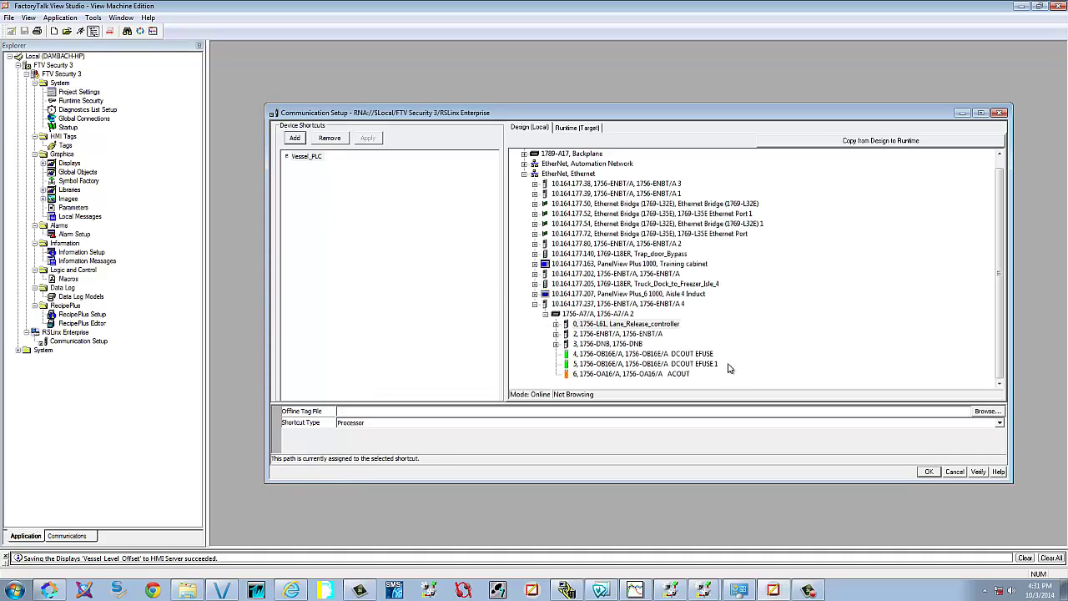
click(999, 112)
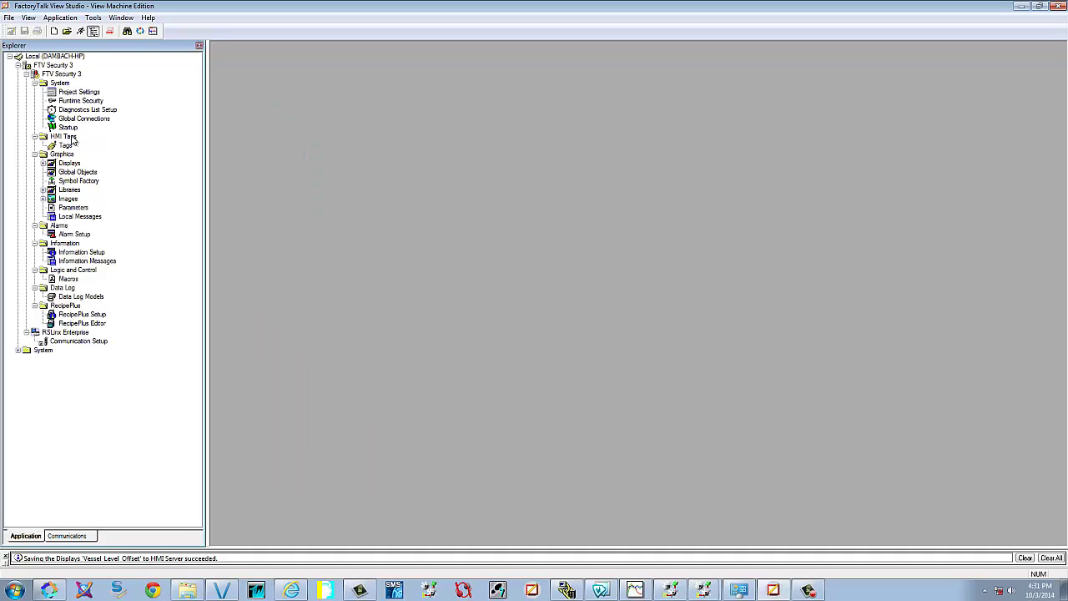
Check the runtime security accounts, then open the MAIN display from Displays.
double_click(77, 92)
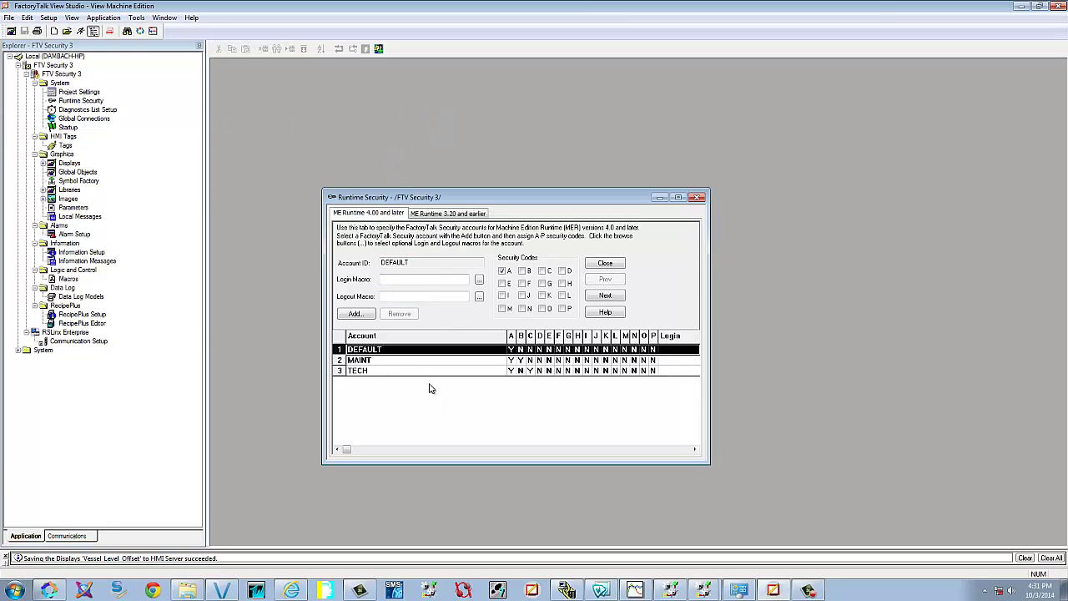
click(698, 198)
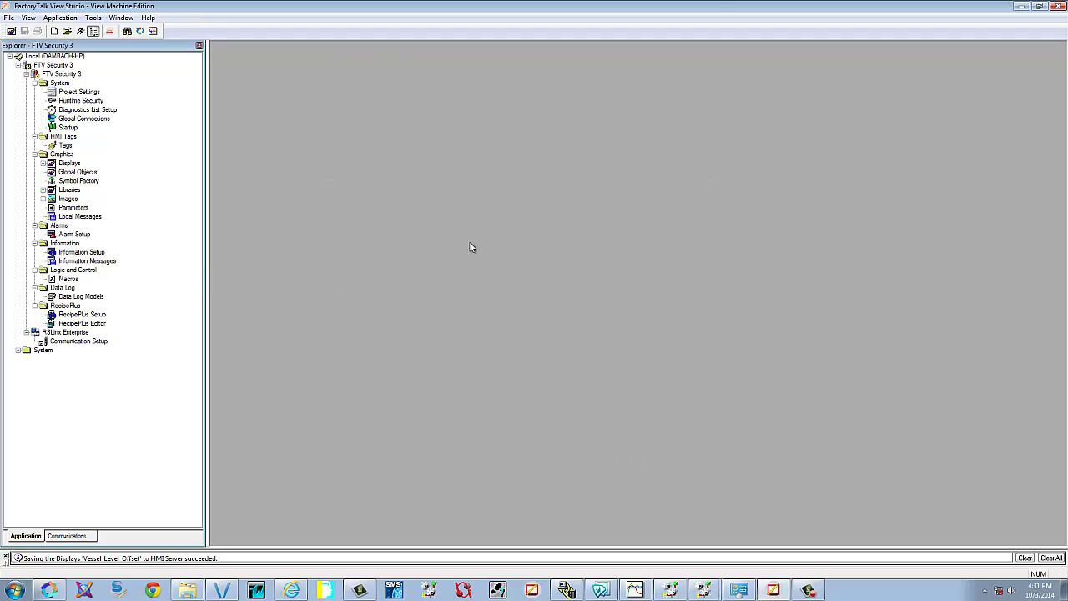
click(43, 163)
double_click(74, 197)
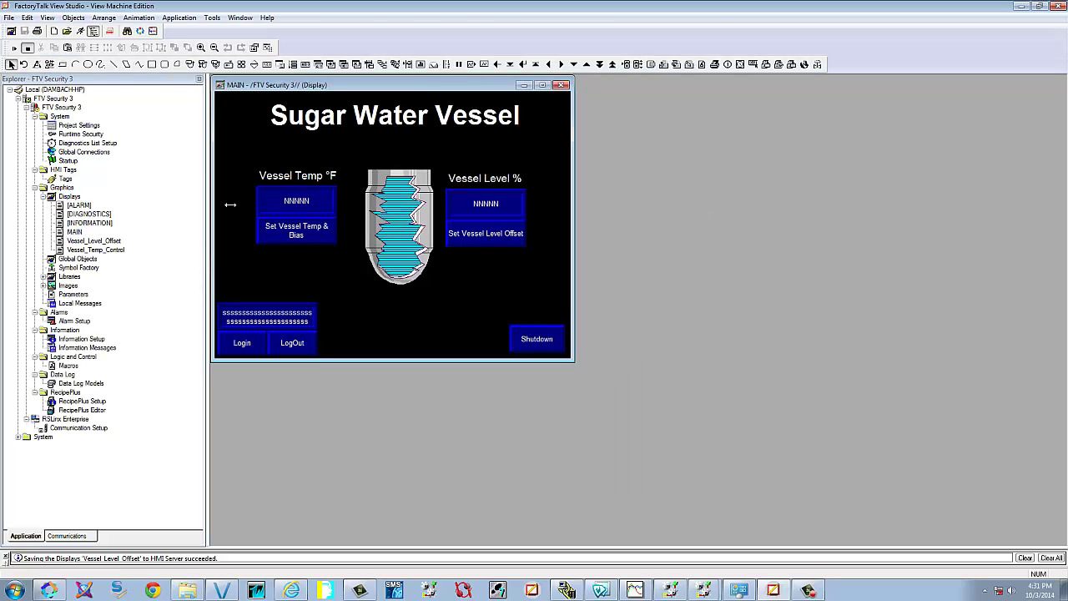